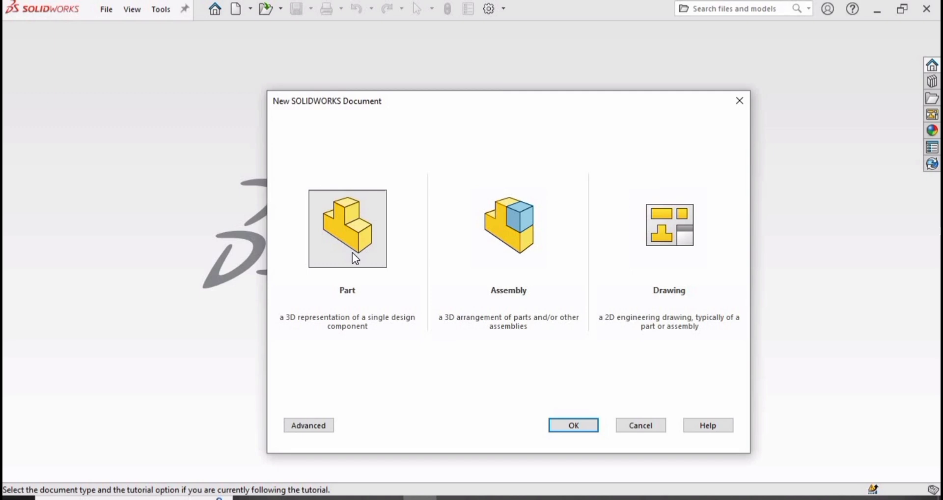
Step: Create a new part document and start a sketch on the Front Plane
left_click(570, 426)
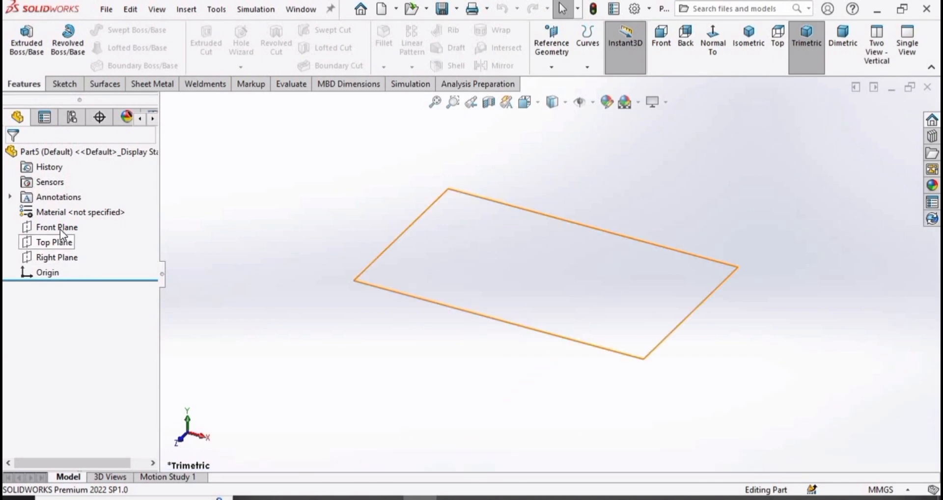
left_click(58, 227)
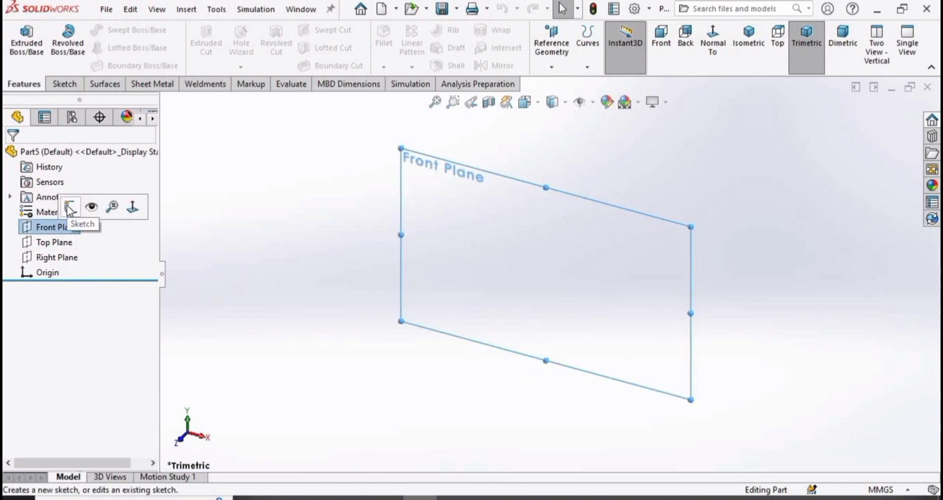
left_click(71, 210)
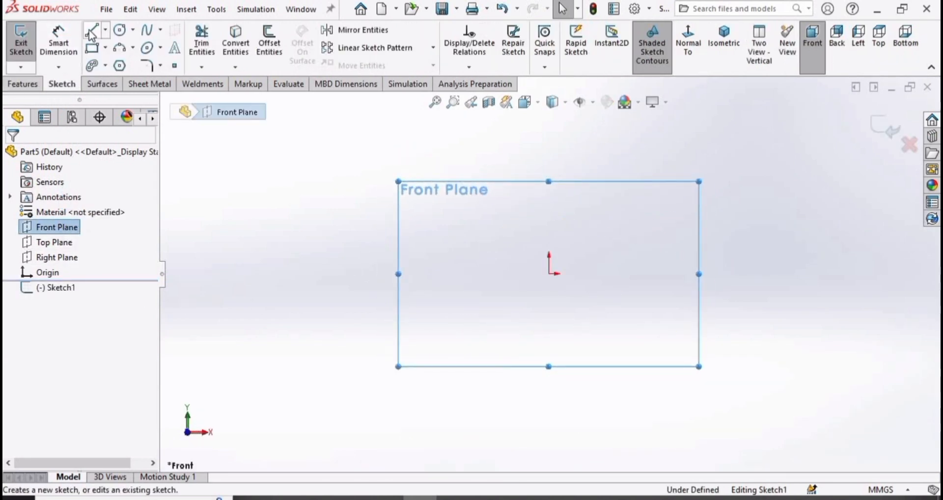
Step: Sketch the profile's lower outline with lines: about 19 mm down from the origin, horizontally right, a short step up, and about 67 mm right
left_click(91, 36)
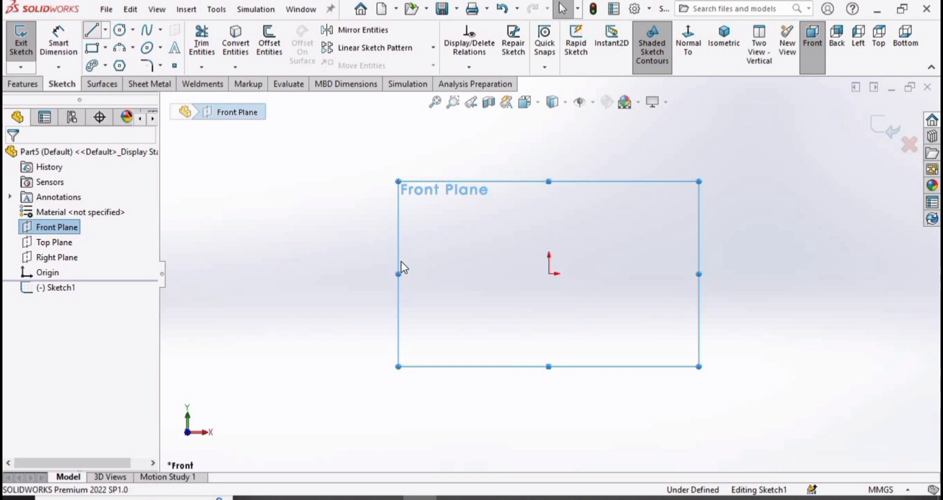
left_click(550, 299)
left_click(550, 310)
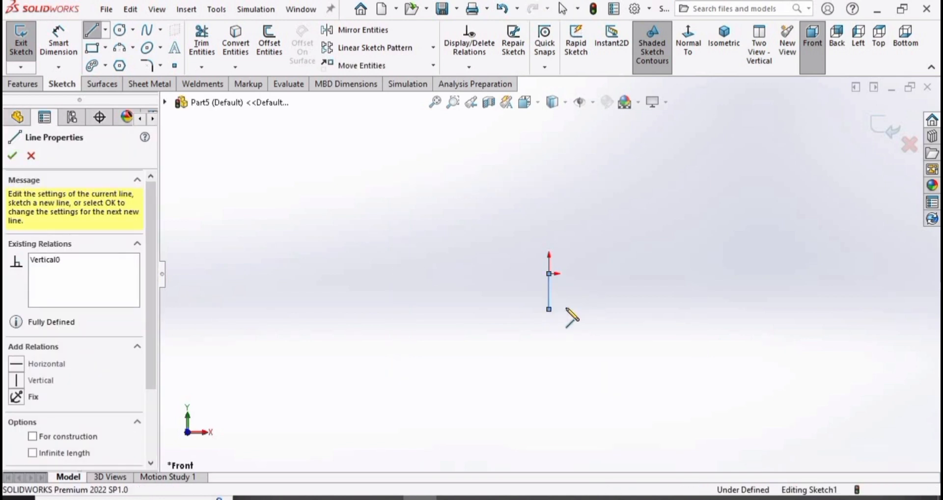
left_click(680, 310)
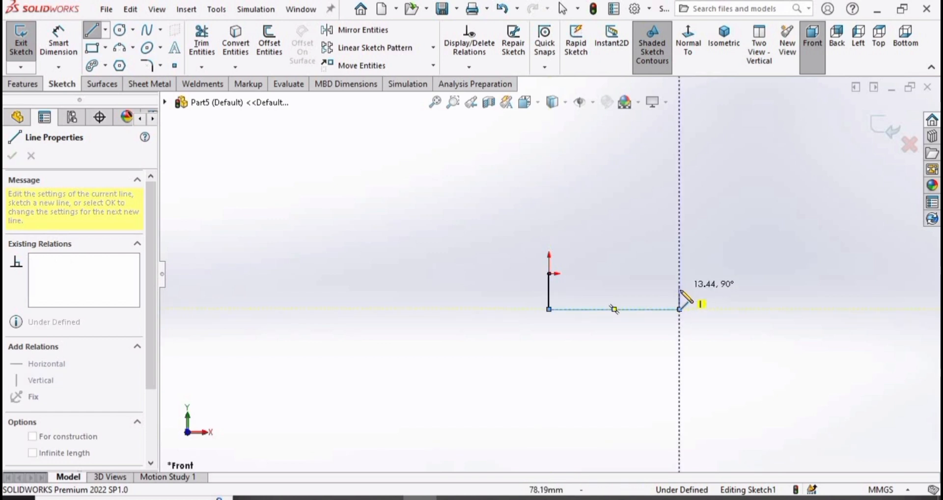
left_click(680, 291)
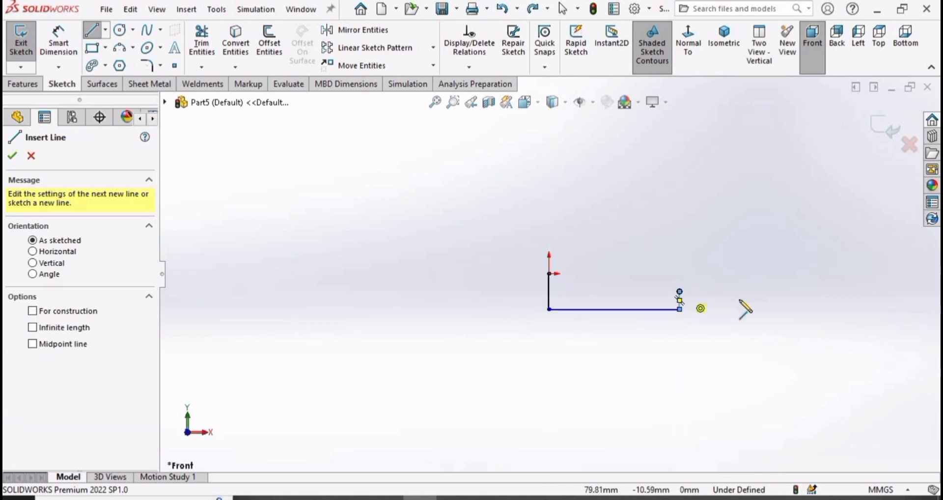
left_click(792, 292)
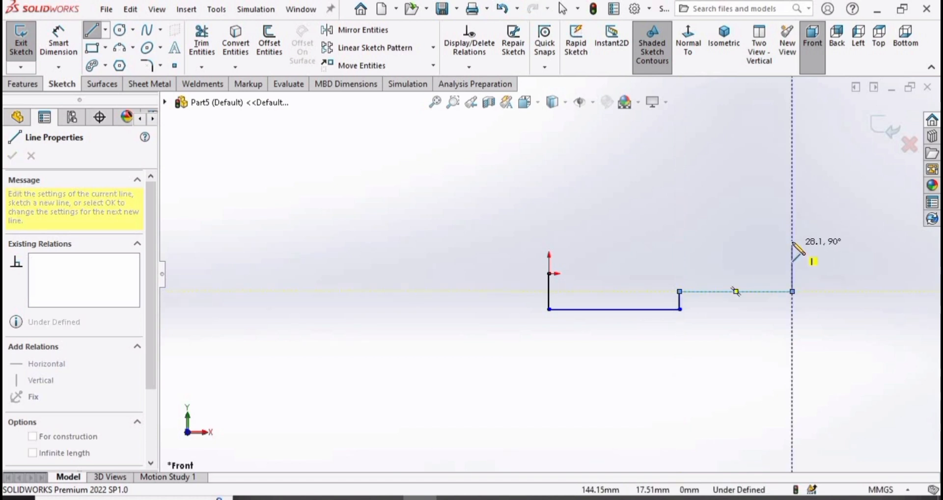
Step: Close the outline with an upright about 16 mm wide, about 26 mm down inside, a long floor line, and a step about 5 by 8 mm ending at the origin
left_click(764, 253)
left_click(763, 234)
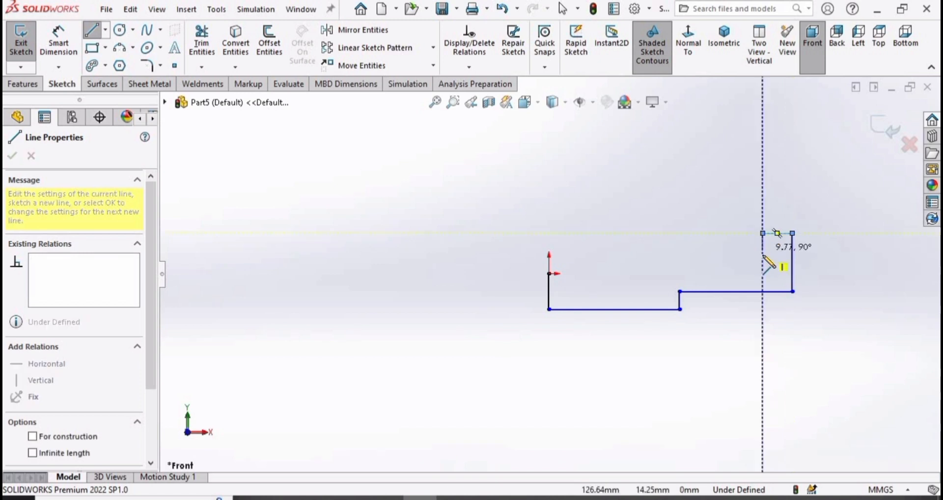
left_click(763, 282)
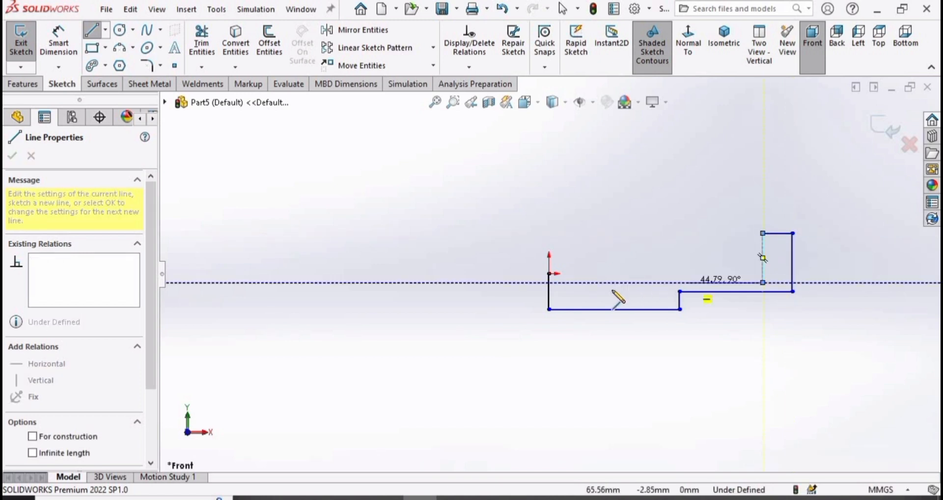
left_click(565, 283)
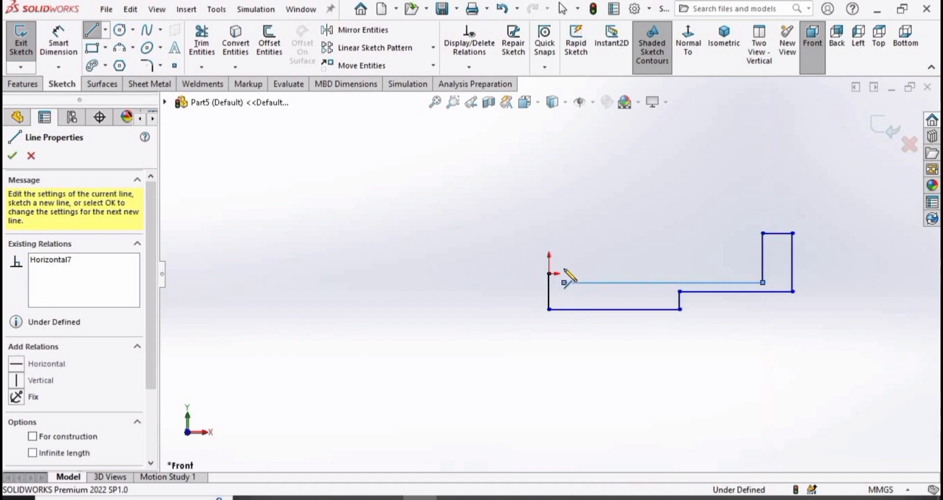
left_click(551, 273)
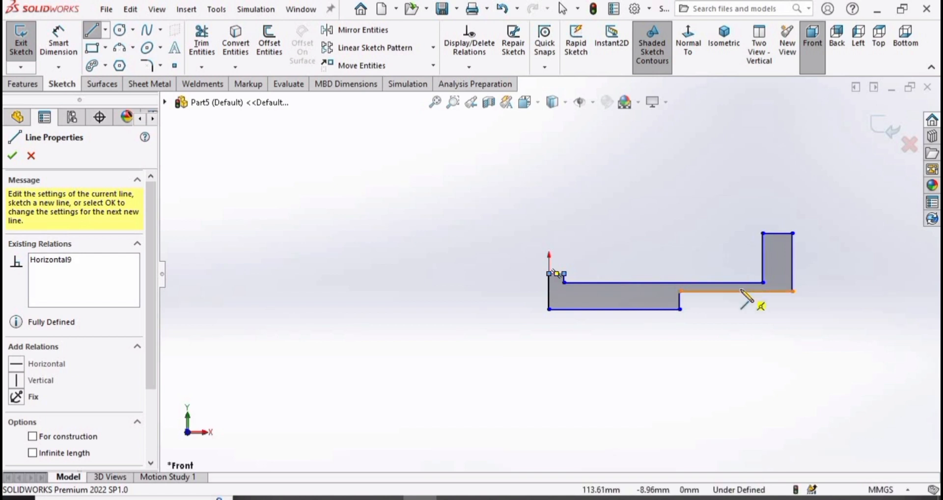
scroll(746, 302, "down", 4)
key("Escape")
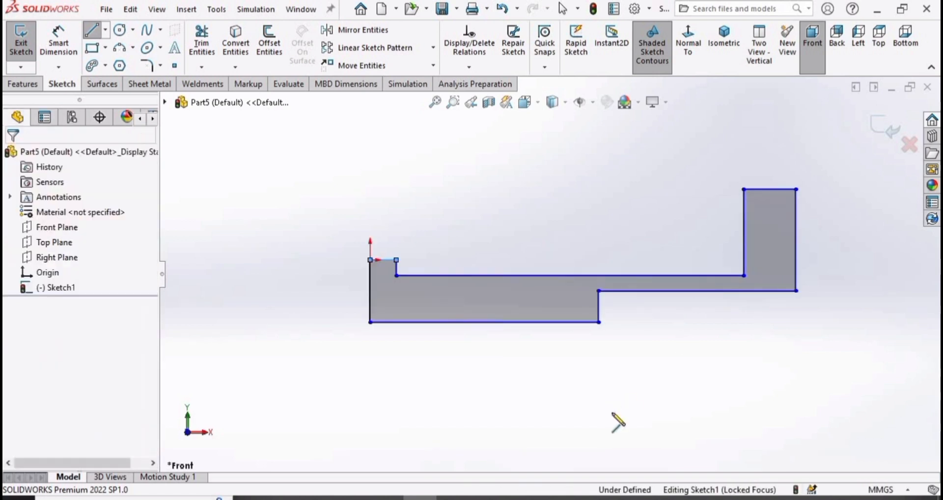
Step: Dimension the raised horizontal edge beneath the profile's right end to 60 mm
left_click(63, 33)
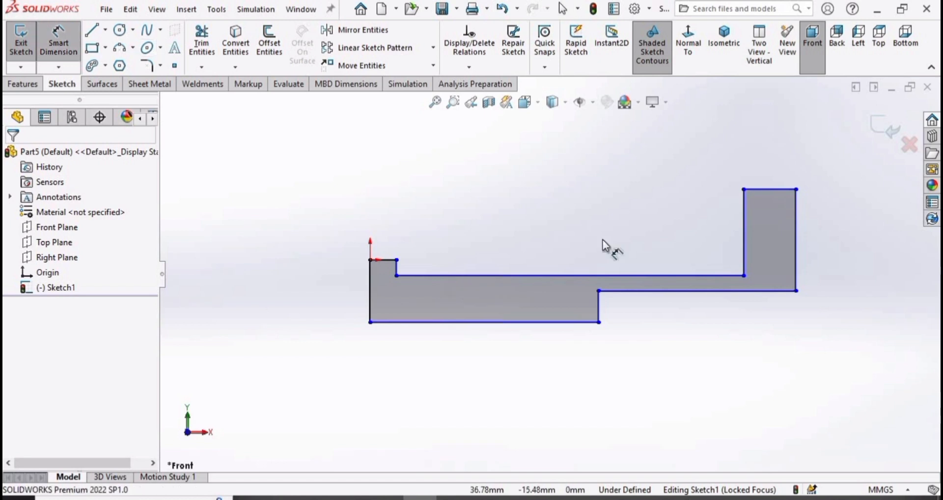
left_click(741, 291)
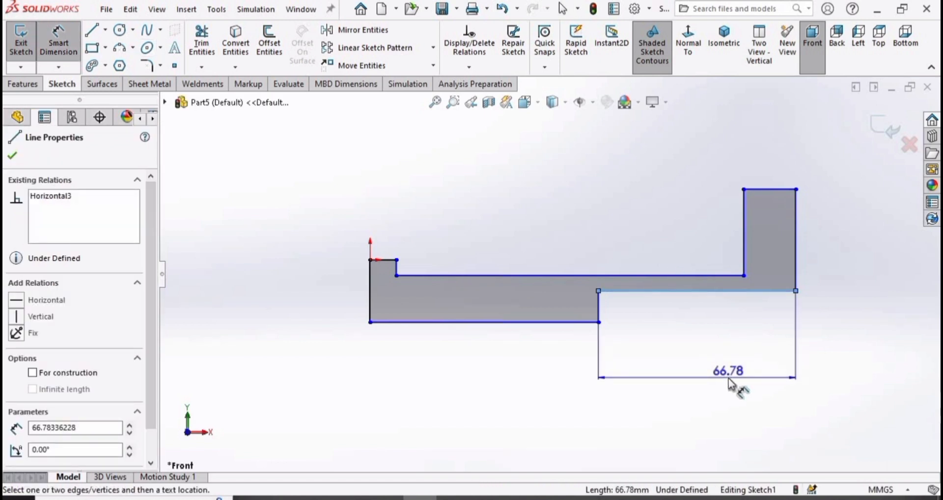
left_click(729, 378)
type("60")
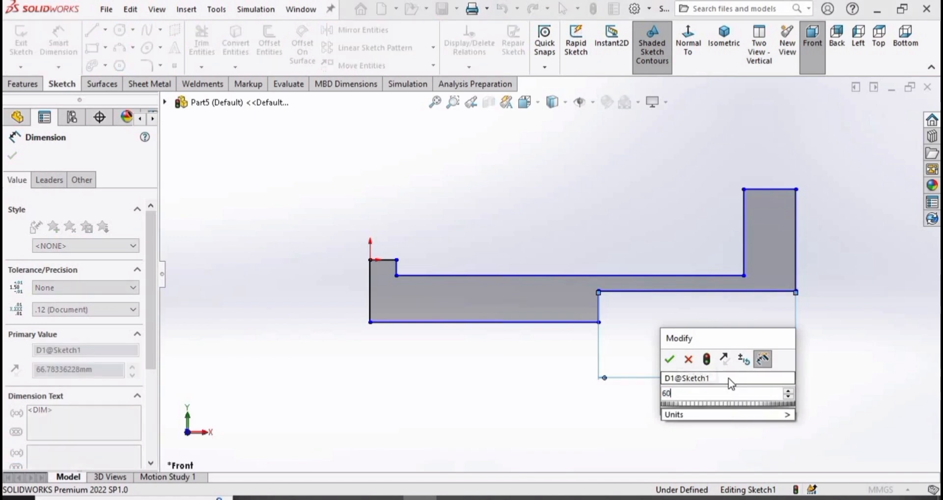
key("Return")
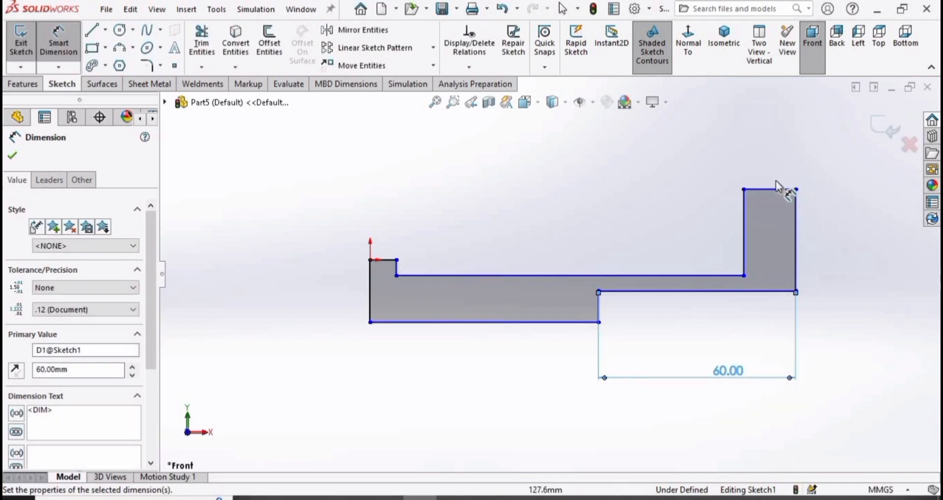
Step: Dimension the right upright with a 15 mm top width and a 20 mm inner edge height
left_click(782, 188)
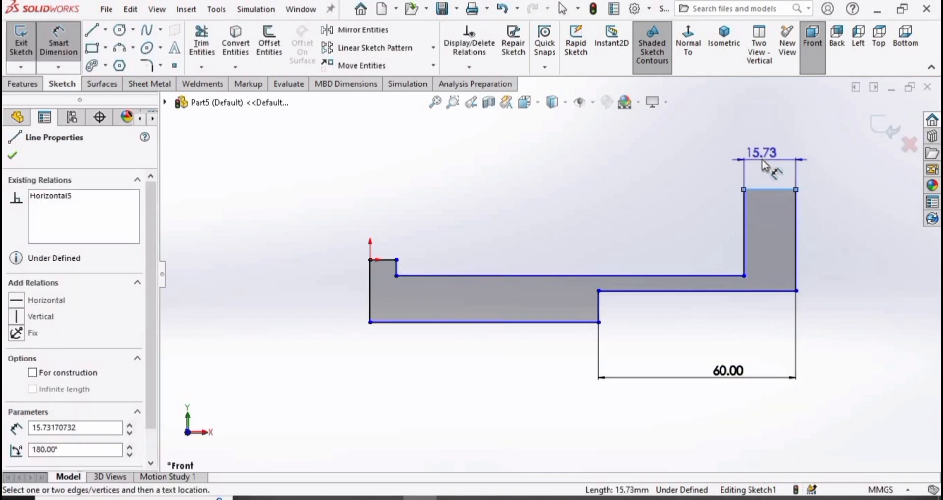
left_click(762, 159)
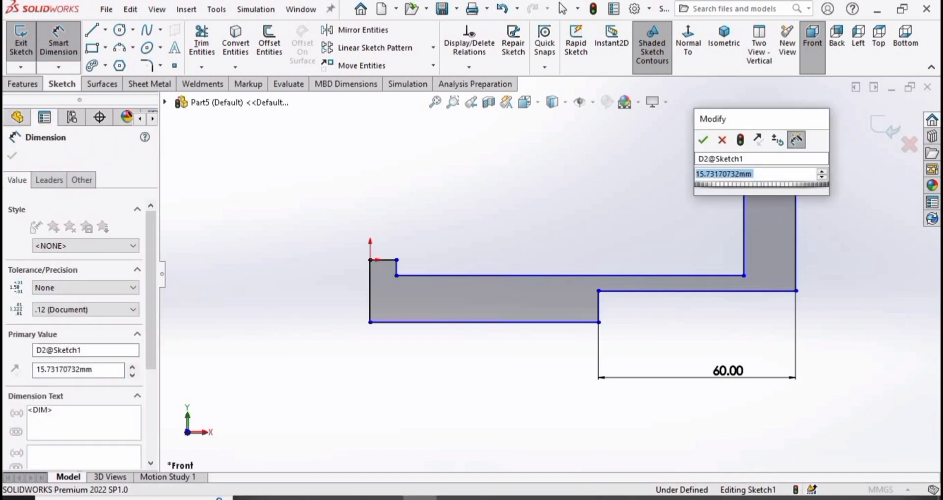
type("15")
key("Return")
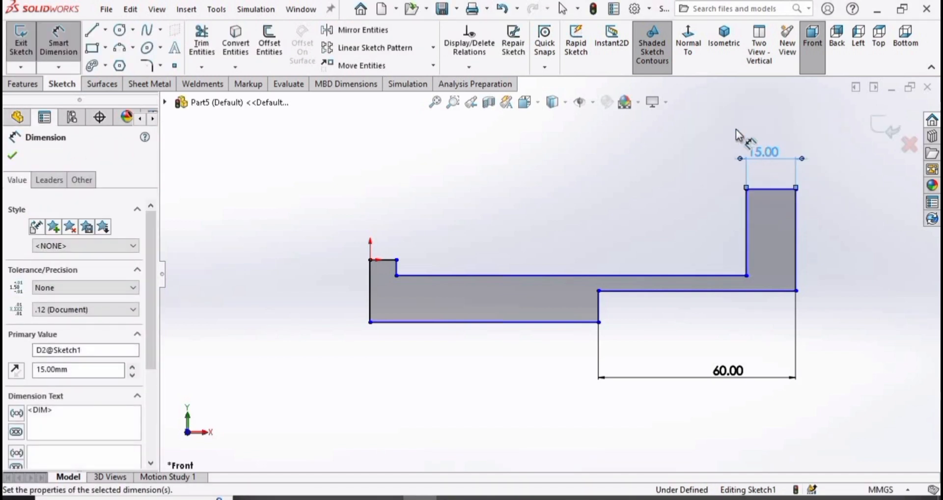
left_click(747, 231)
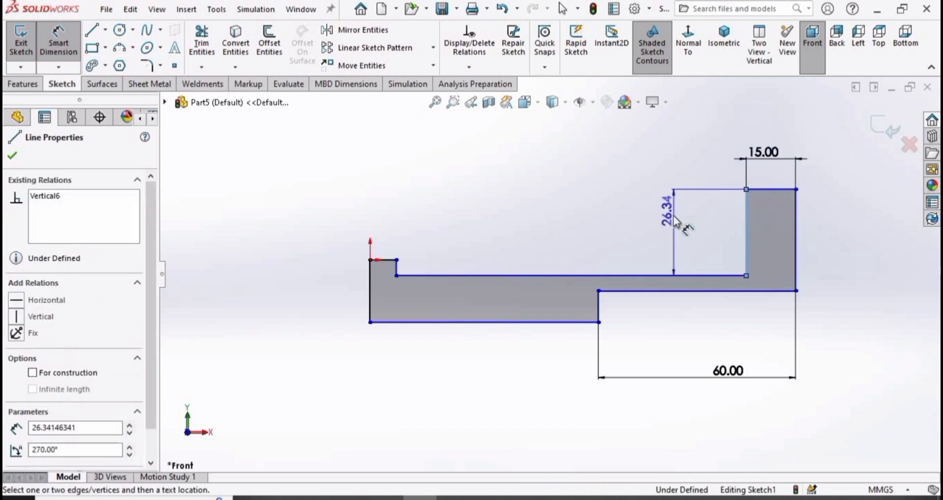
left_click(675, 220)
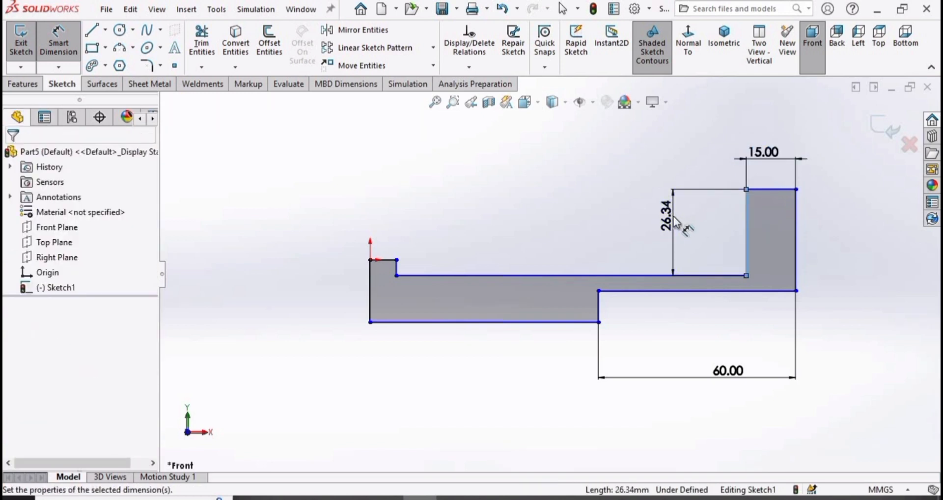
type("20")
key("Return")
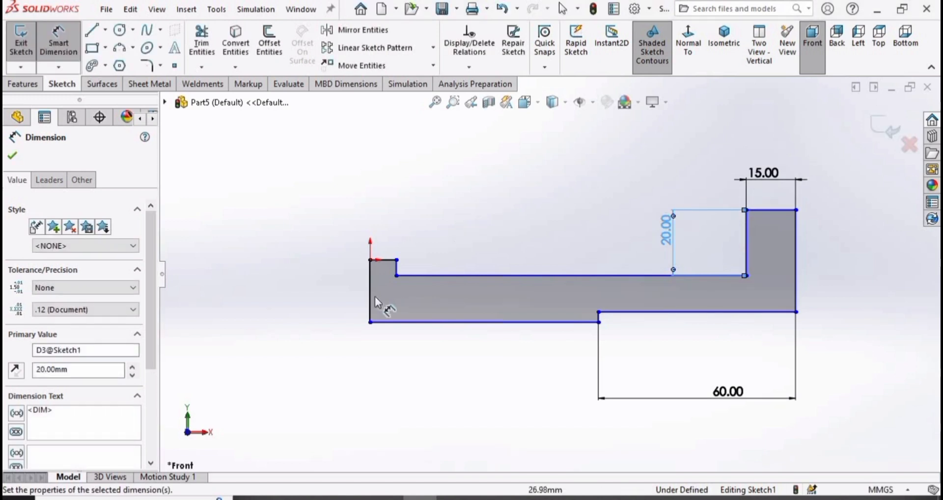
Step: Dimension the profile's left vertical edge at the origin to 35 mm
left_click(315, 292)
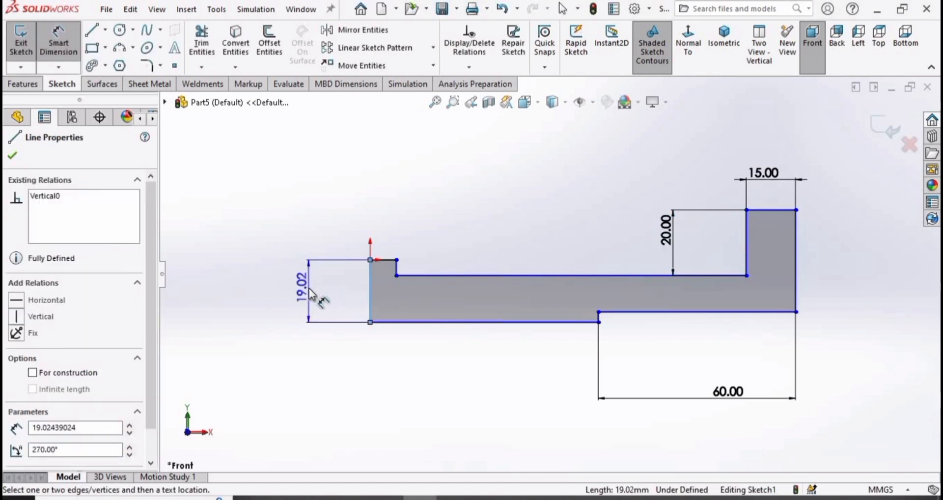
left_click(310, 289)
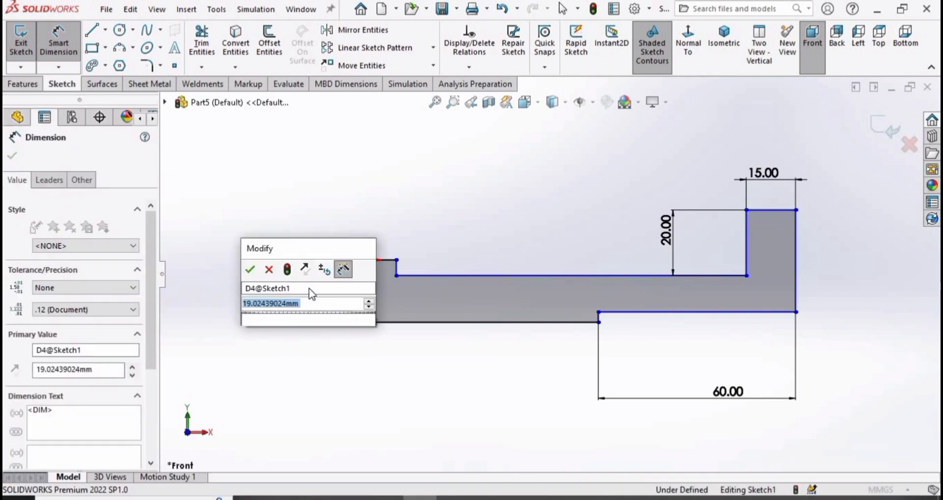
type("35")
key("Return")
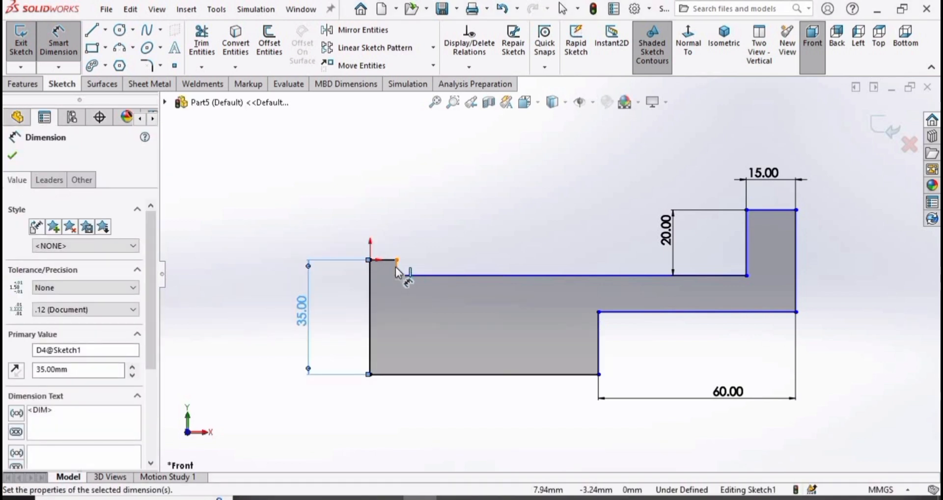
Step: Dimension the short vertical edge of the left step to 10 mm
scroll(398, 272, "down", 3)
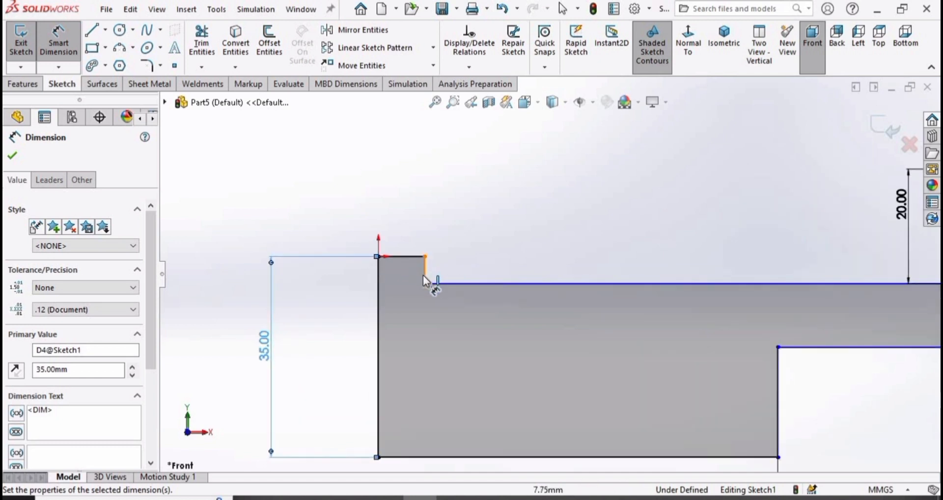
left_click(425, 274)
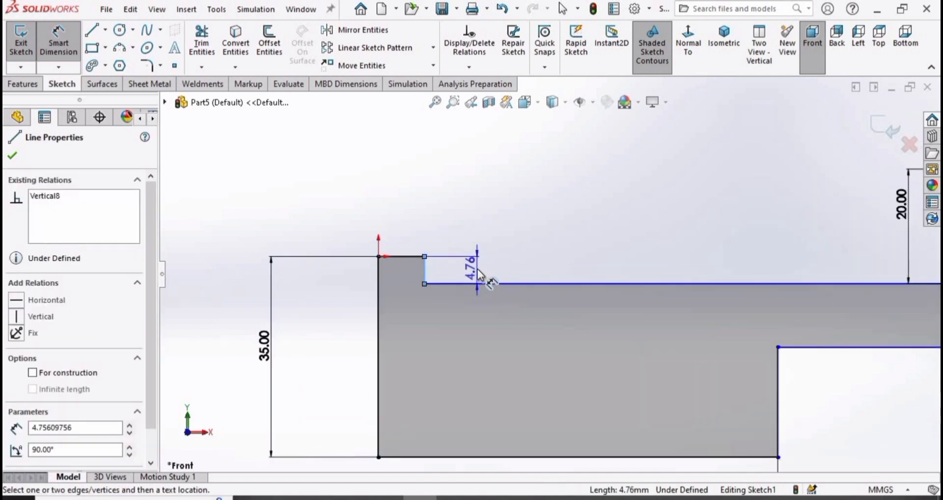
left_click(478, 270)
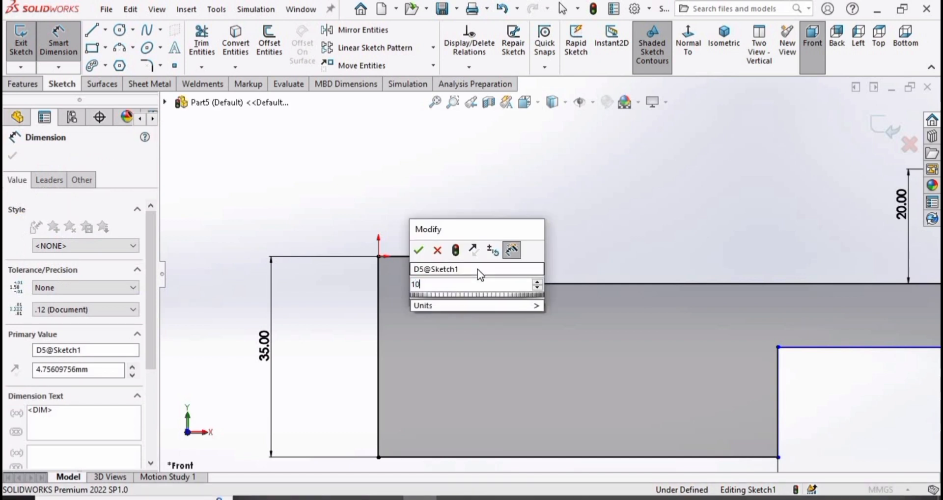
key("Return")
scroll(573, 328, "up", 3)
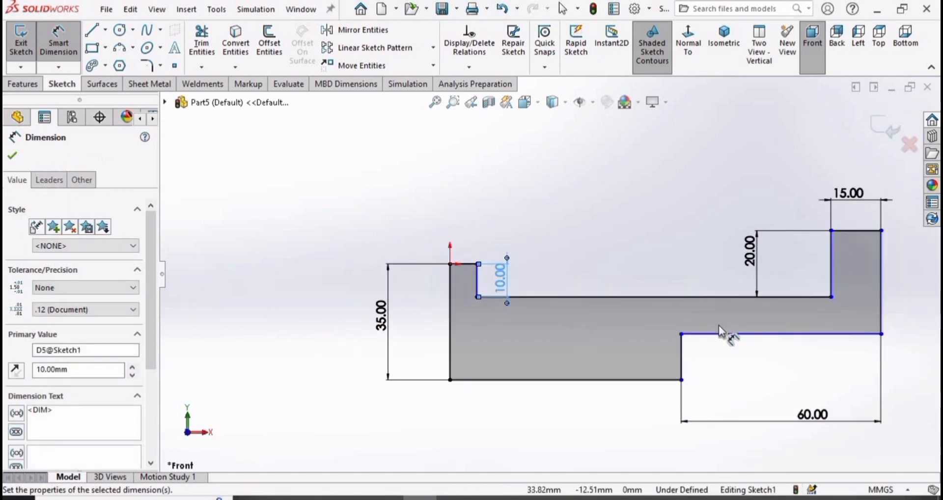
Step: Dimension the top horizontal edge of the left step to 15 mm
scroll(481, 322, "down", 1)
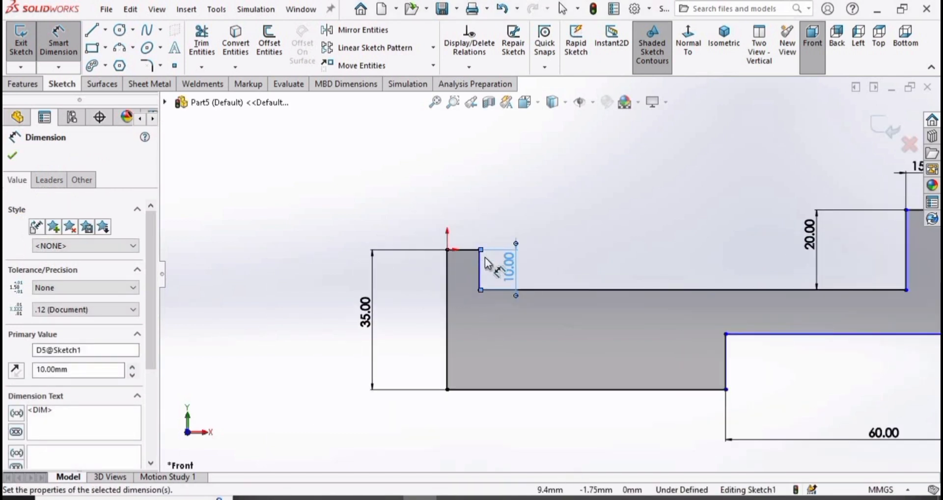
left_click(470, 250)
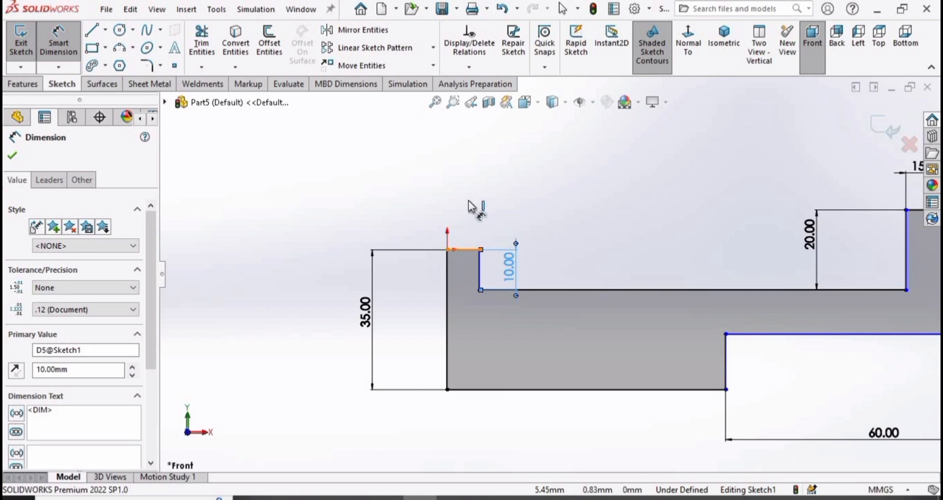
left_click(465, 202)
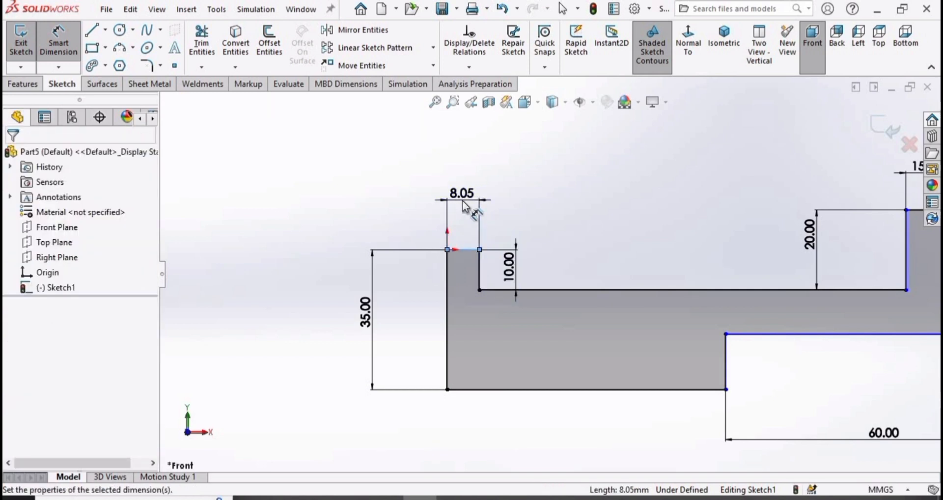
type("15")
key("Return")
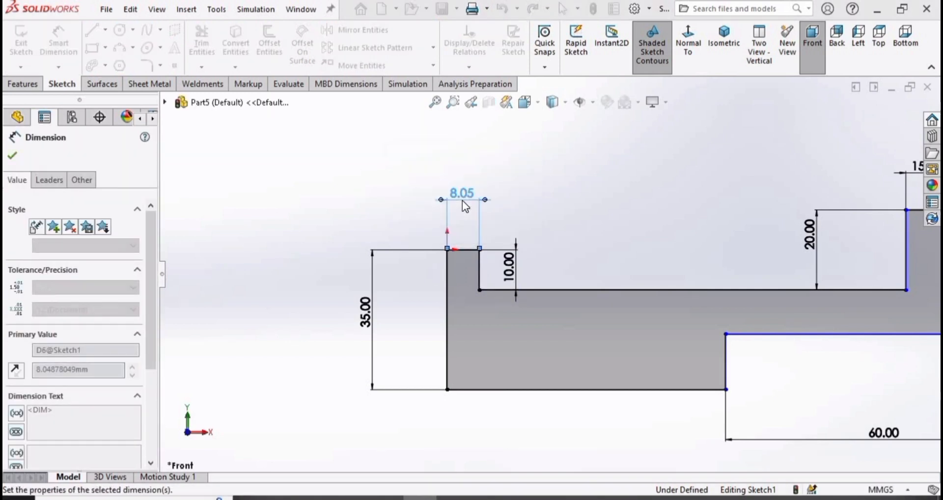
scroll(651, 240, "up", 2)
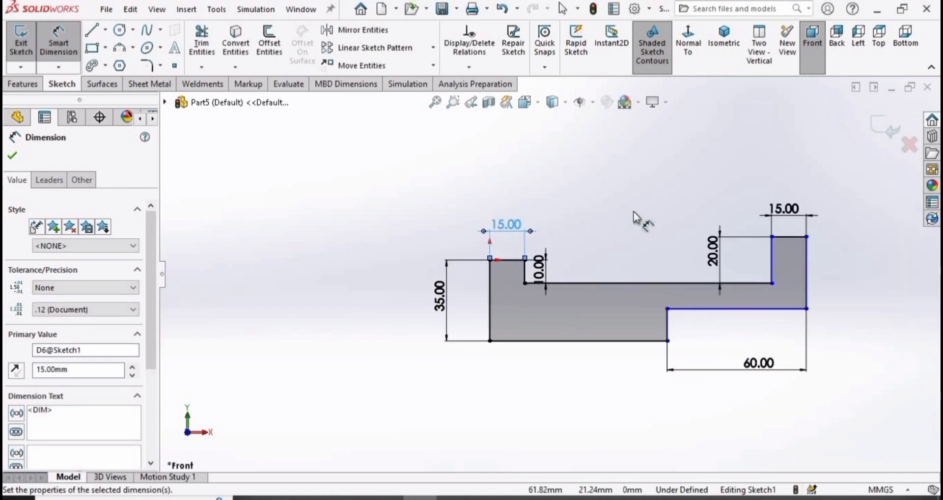
Step: Dimension the profile's lower left horizontal edge to 60 mm and the short vertical edge of the bottom step to 10 mm
left_click(600, 341)
left_click(574, 372)
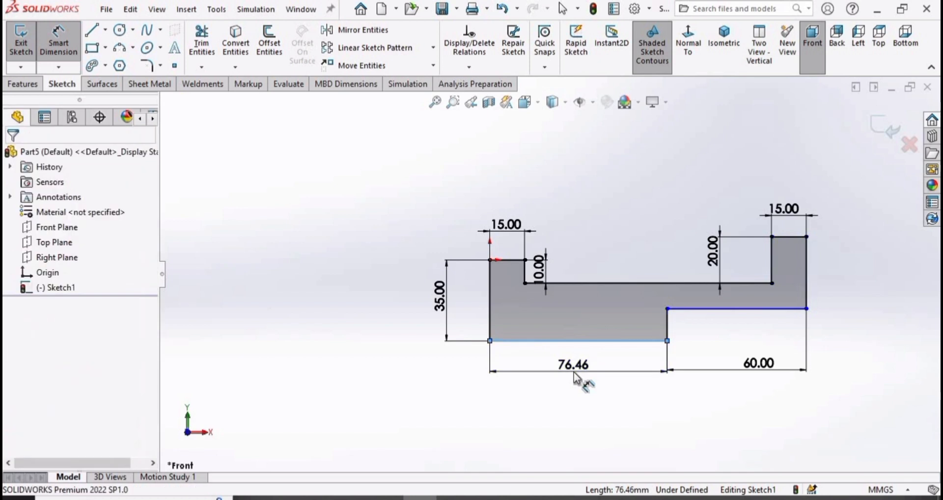
key("Return")
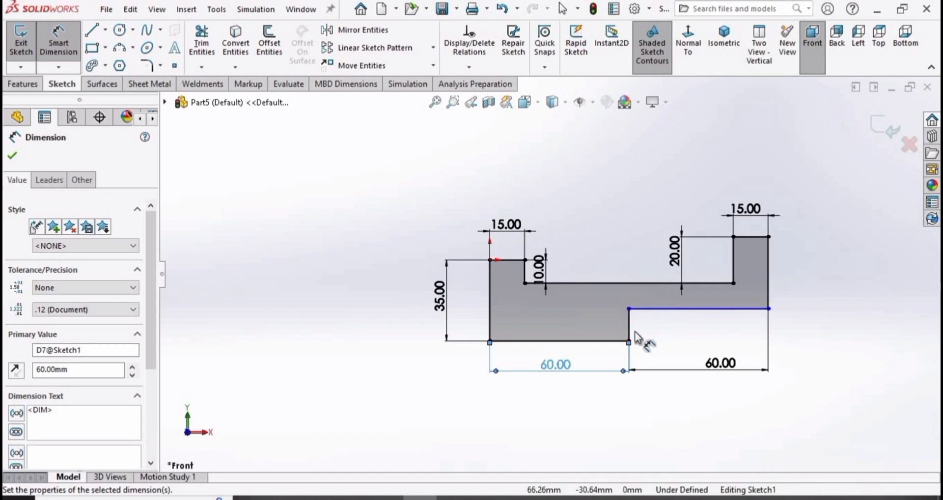
left_click(630, 334)
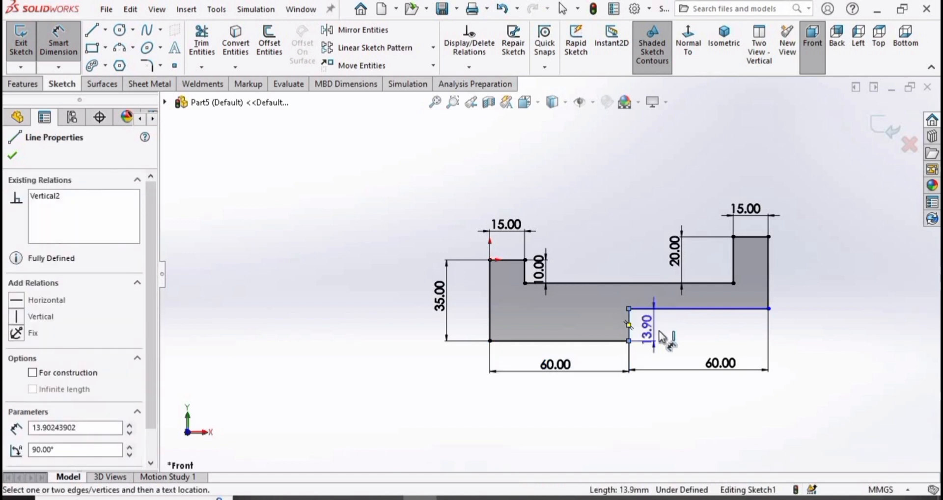
left_click(661, 331)
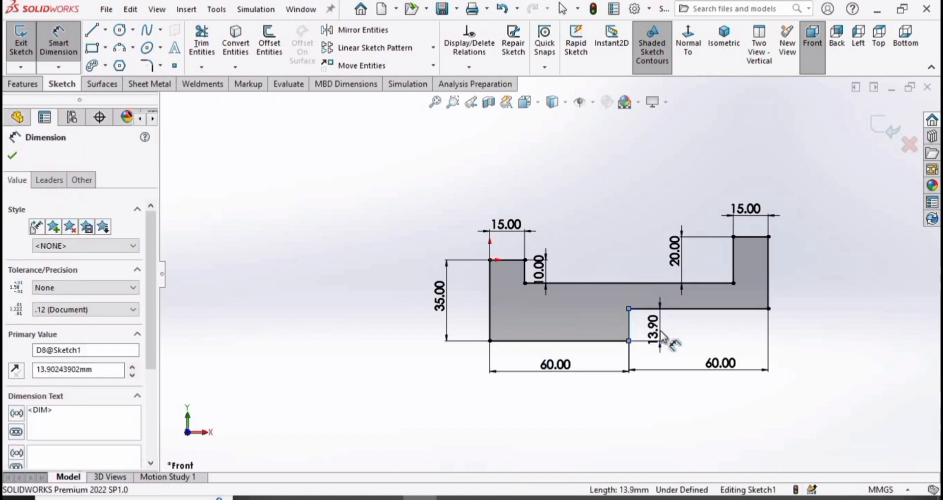
type("10")
key("Return")
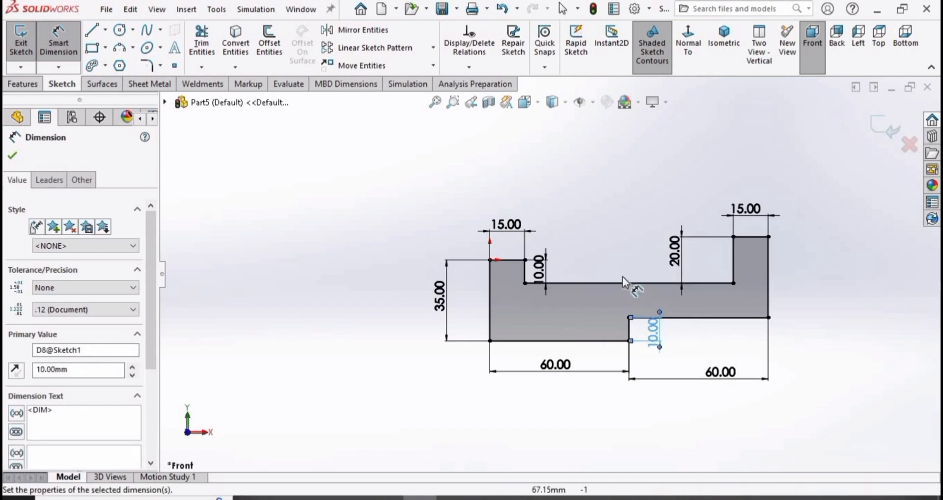
Step: Extrude the profile as a blind boss 60 mm deep in the reversed direction
left_click(19, 87)
left_click(31, 47)
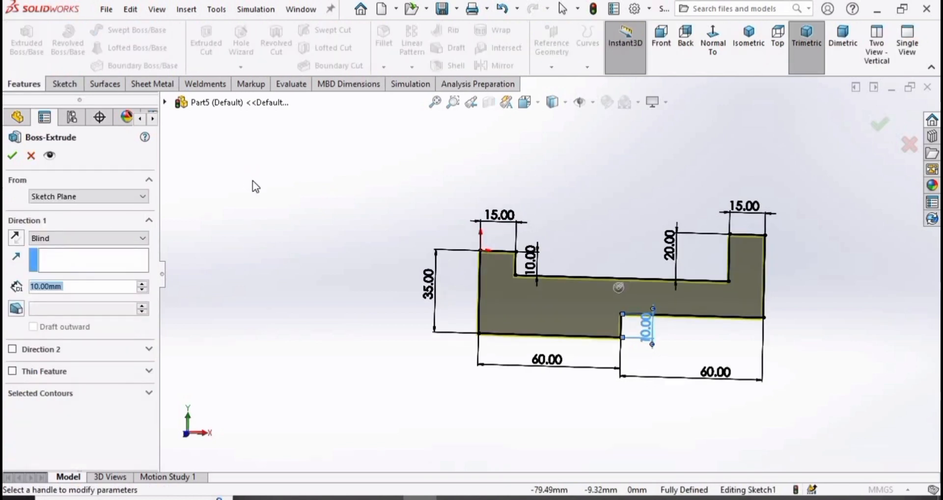
left_click(20, 240)
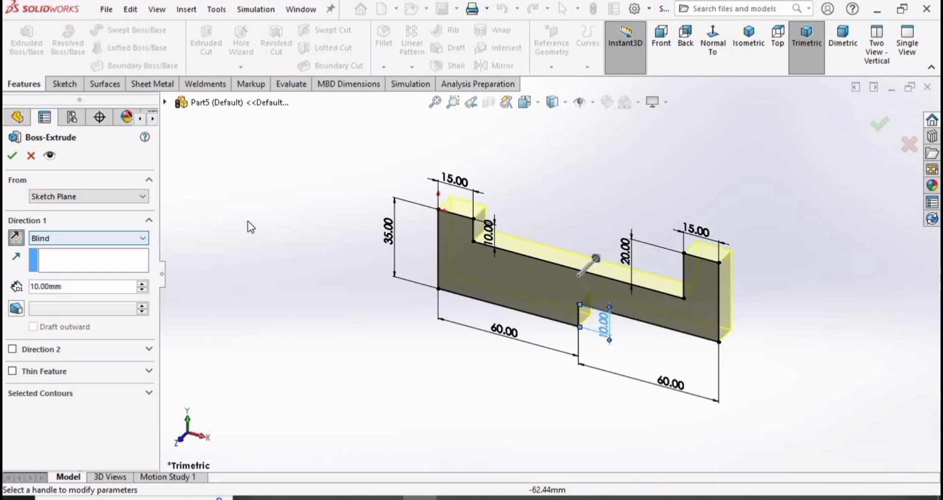
left_click(142, 286)
left_click(141, 286)
left_click(142, 286)
left_click(141, 286)
left_click(142, 286)
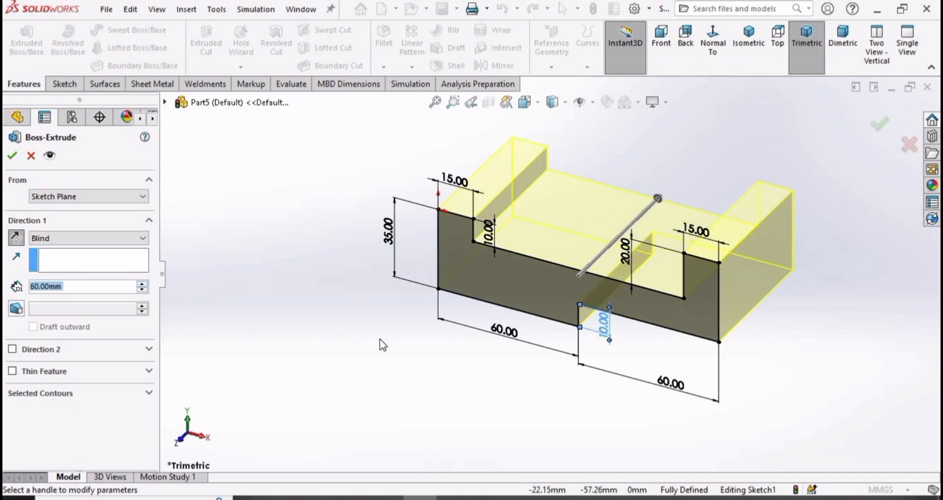
left_click(11, 157)
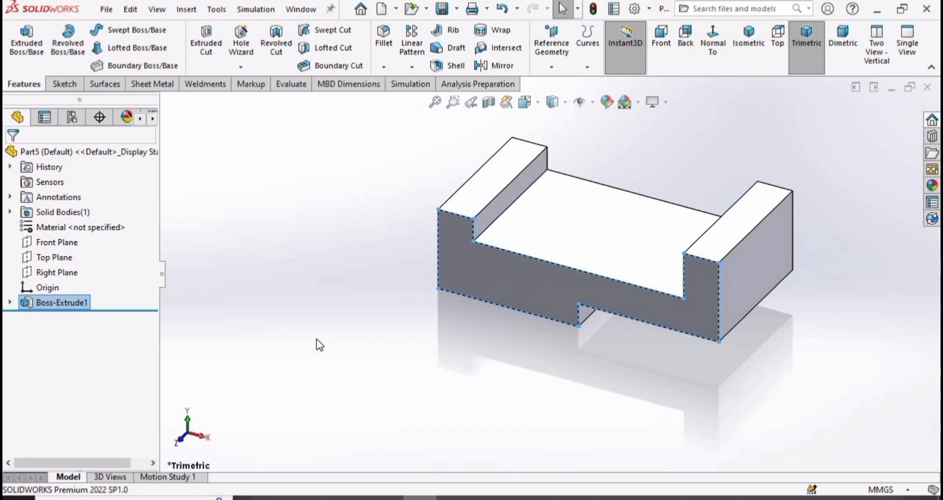
Step: Switch the scene to a plain white background and apply a steel appearance to the part
left_click(637, 102)
left_click(648, 137)
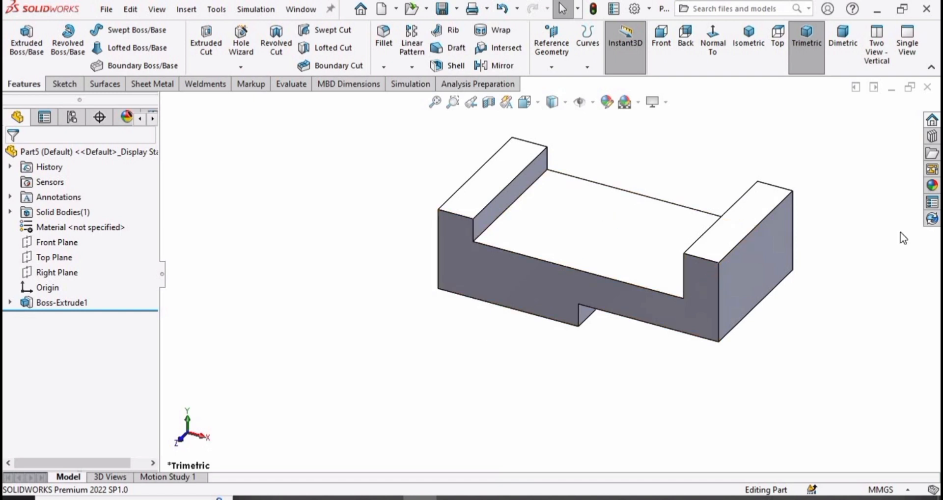
left_click(932, 185)
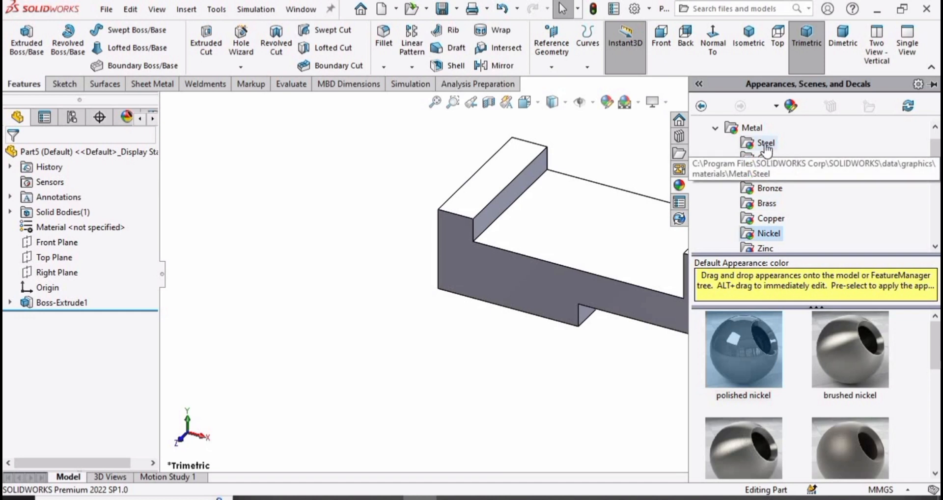
left_click(766, 143)
left_click_drag(853, 469, 535, 366)
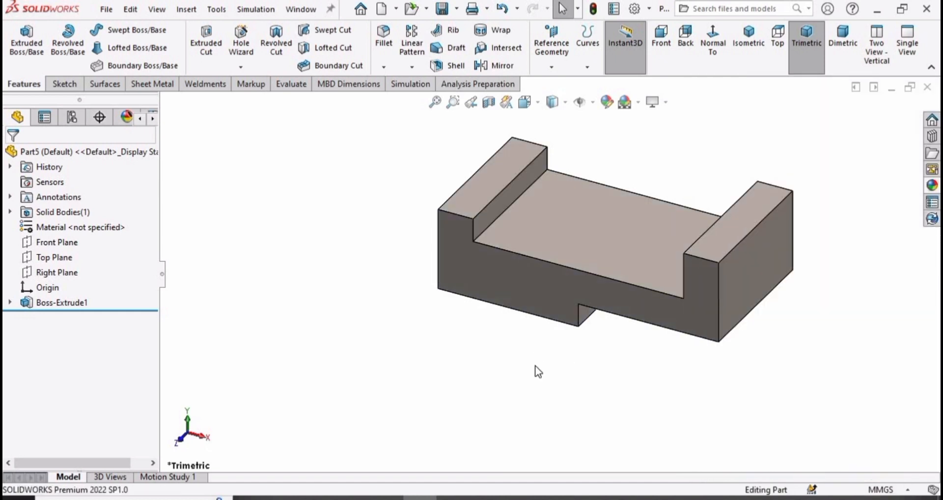
Step: On the recessed upper face's plane, sketch a corner rectangle about 15 by 16 mm across the full width of the right upright
left_click(593, 216)
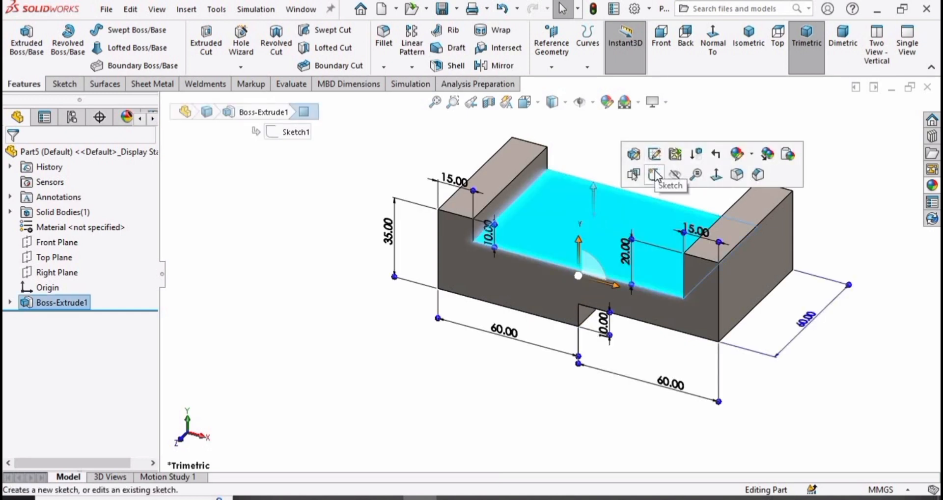
left_click(655, 175)
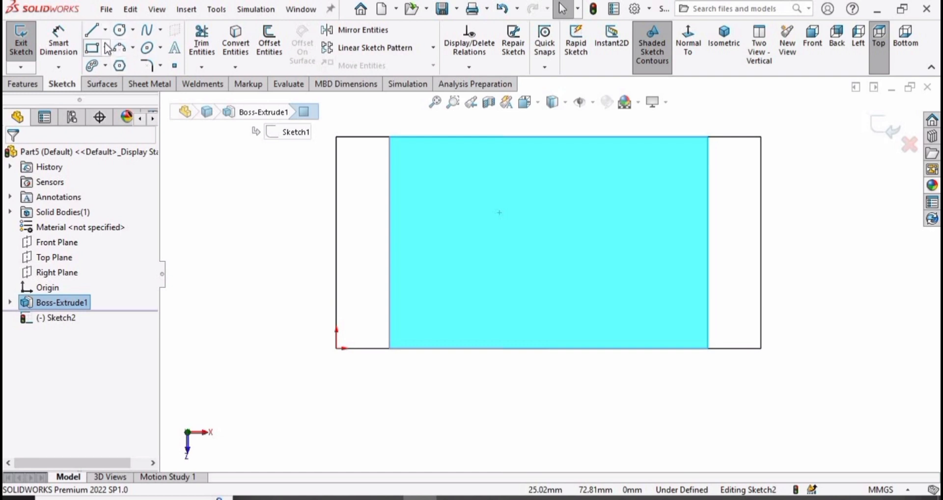
left_click(133, 48)
left_click(106, 48)
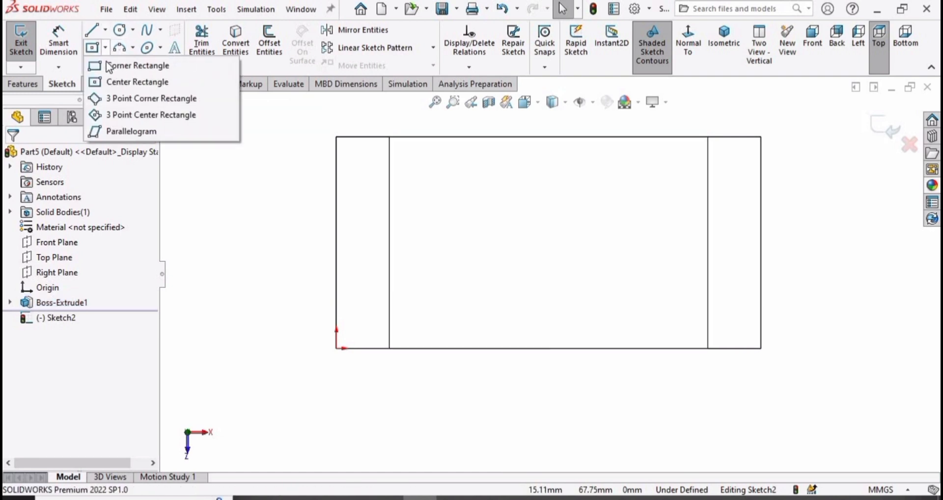
left_click(132, 69)
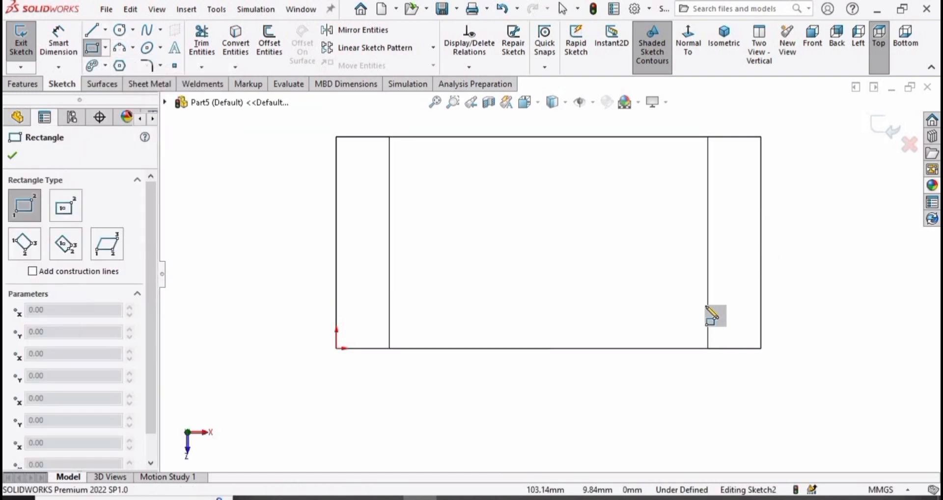
left_click(761, 215)
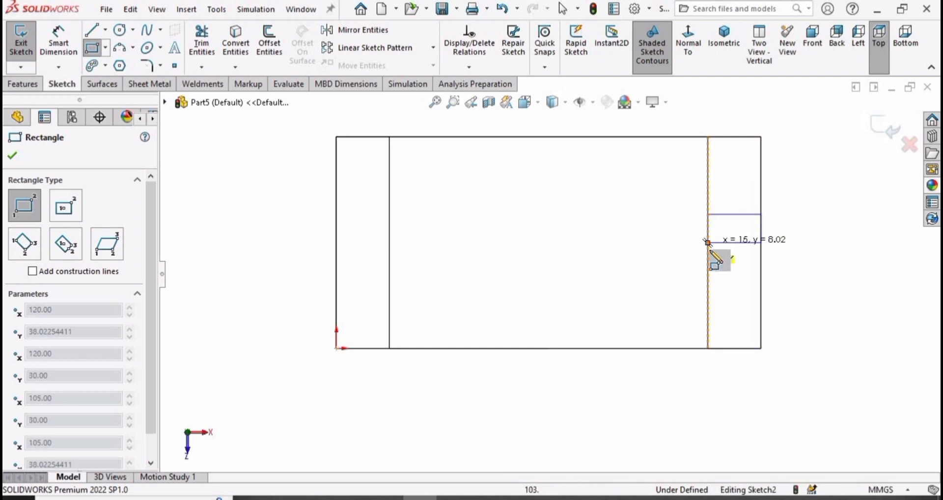
left_click(708, 270)
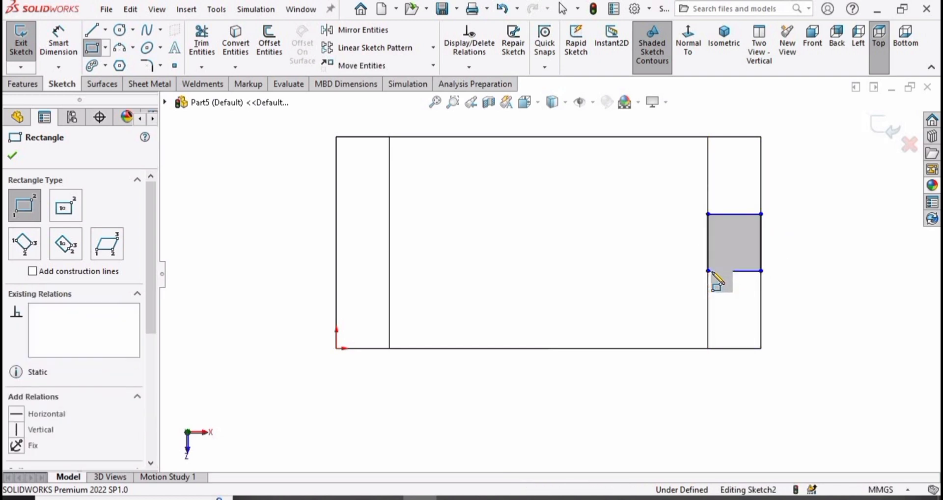
key("Escape")
Step: Dimension the distance between the rectangle's front outer corner and the part's front right corner to 15 mm
mouse_move(613, 288)
middle_mouse_down()
mouse_move(598, 234)
mouse_move(610, 158)
mouse_move(598, 178)
mouse_move(600, 267)
middle_mouse_up()
scroll(716, 284, "down", 3)
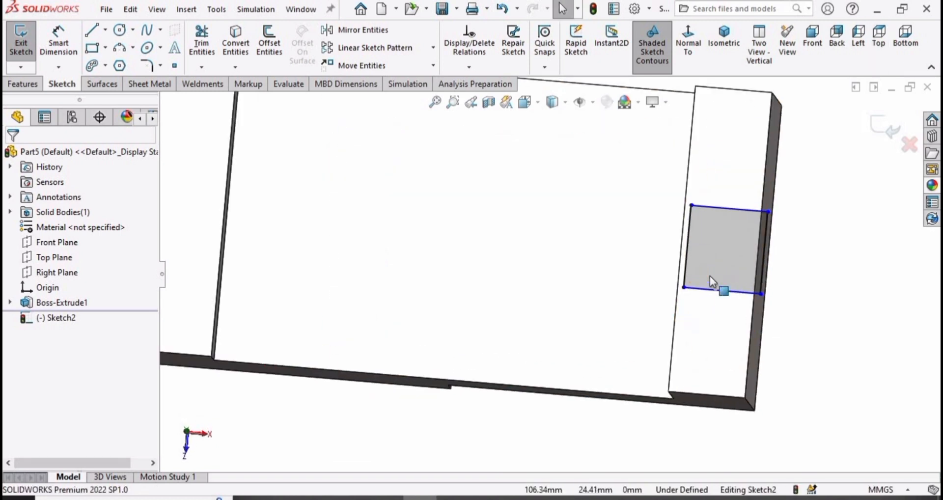
scroll(714, 277, "up", 2)
left_click(687, 43)
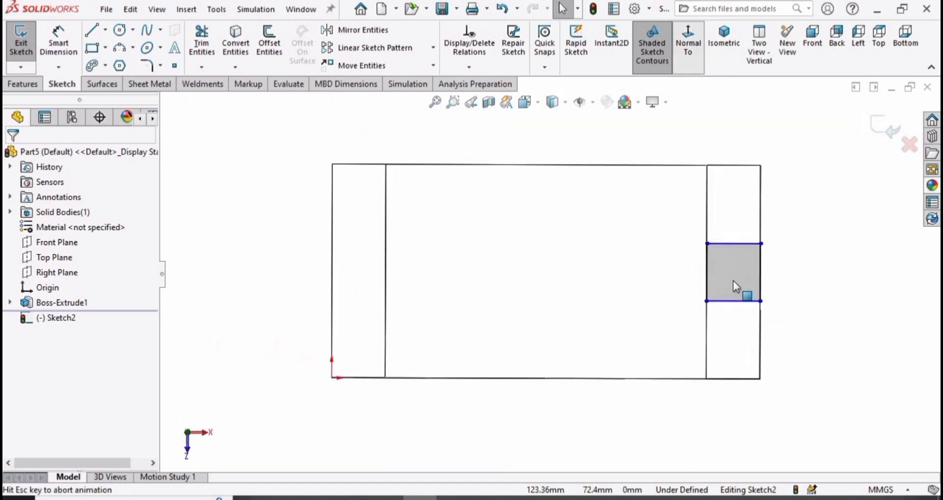
left_click(58, 44)
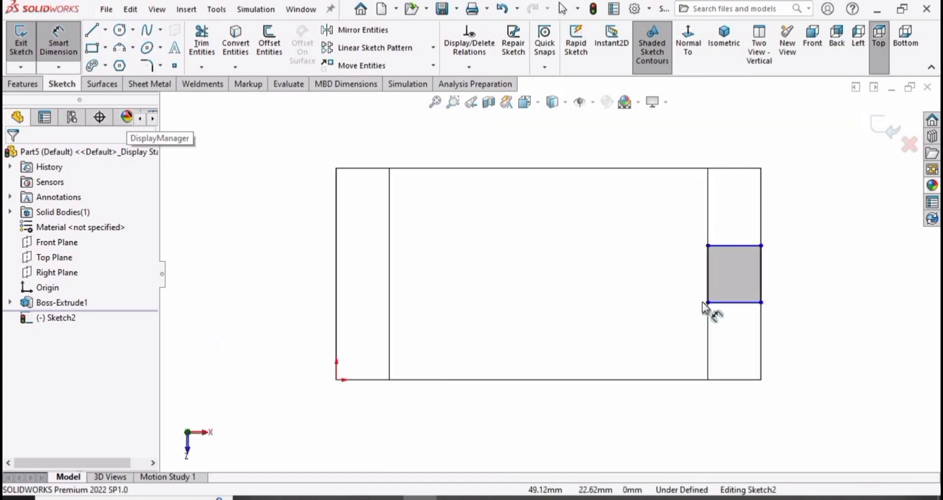
left_click(761, 380)
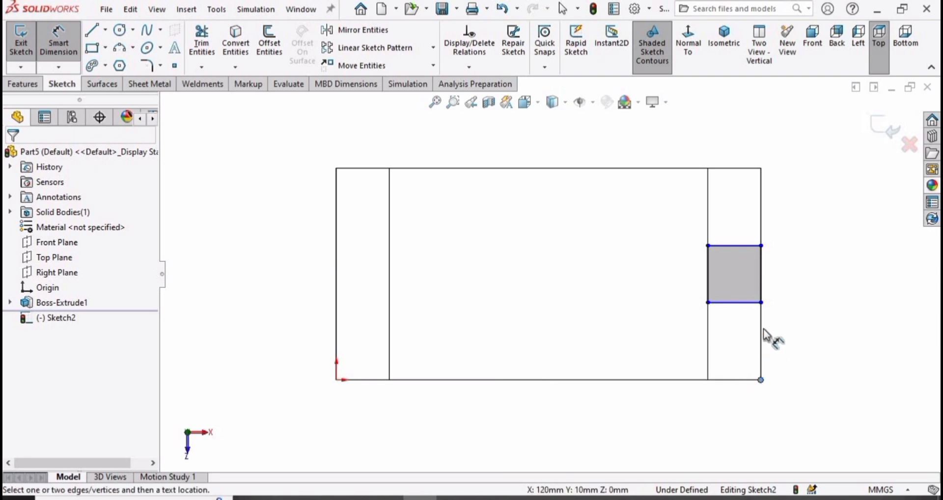
left_click(761, 303)
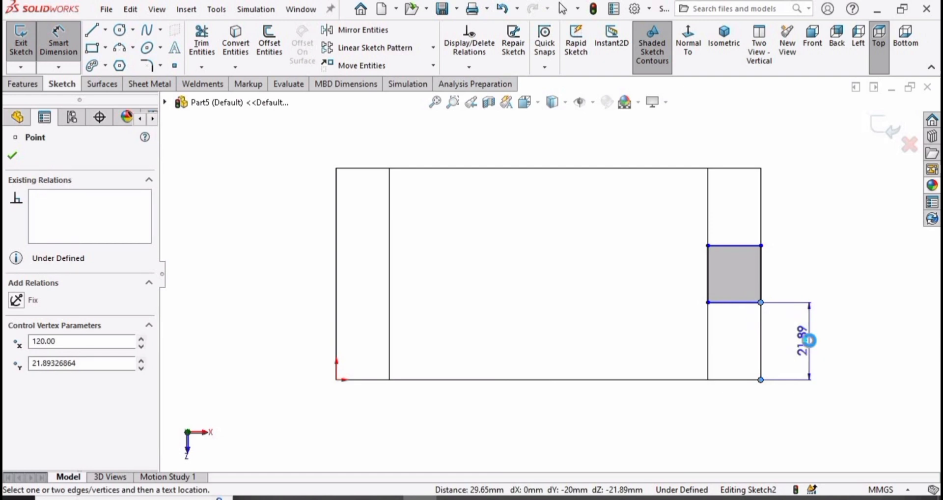
left_click(810, 340)
type("15")
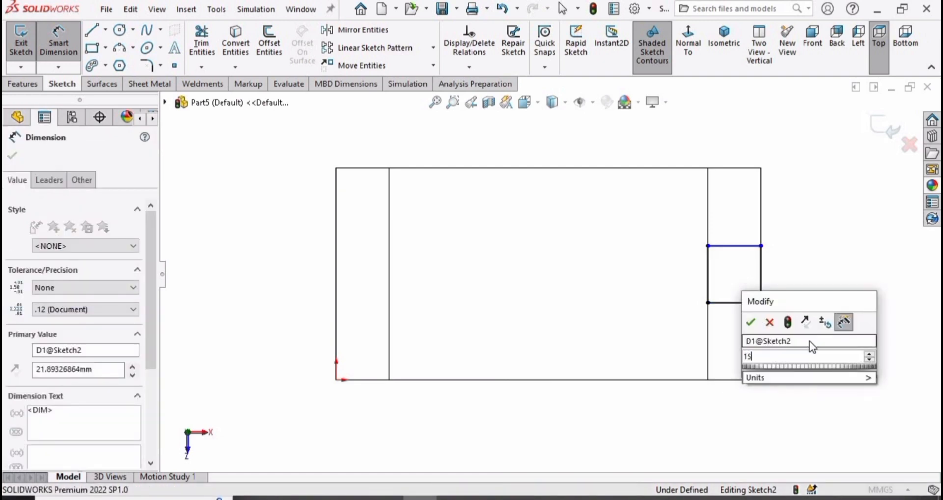
key("Return")
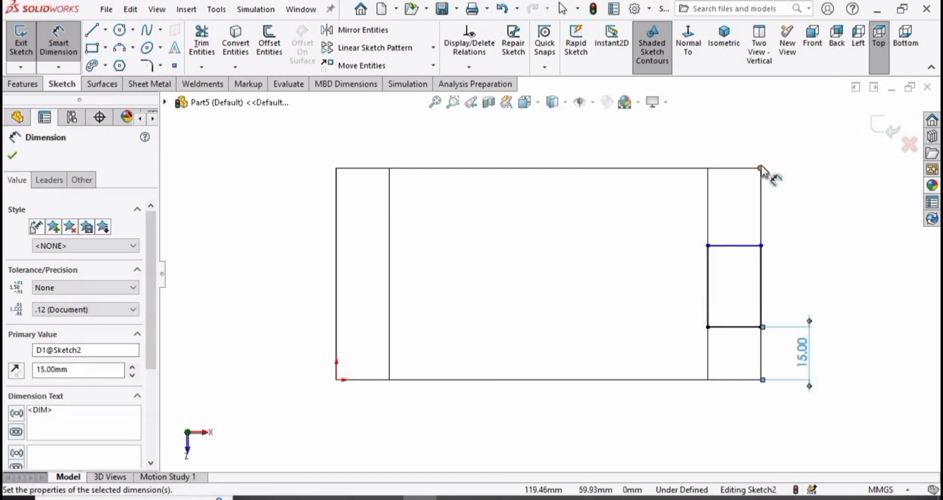
Step: Dimension the distance between the rectangle's rear outer corner and the part's rear right corner to 15 mm
left_click(761, 169)
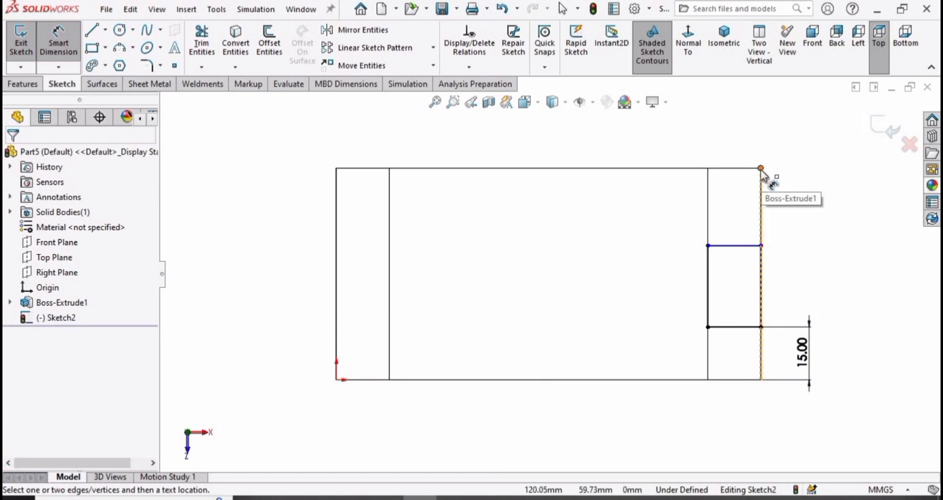
left_click(761, 245)
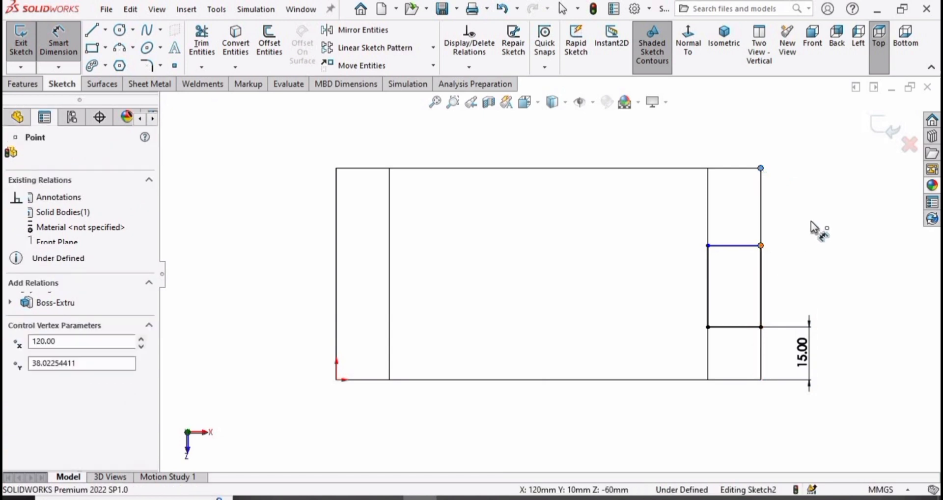
left_click(813, 218)
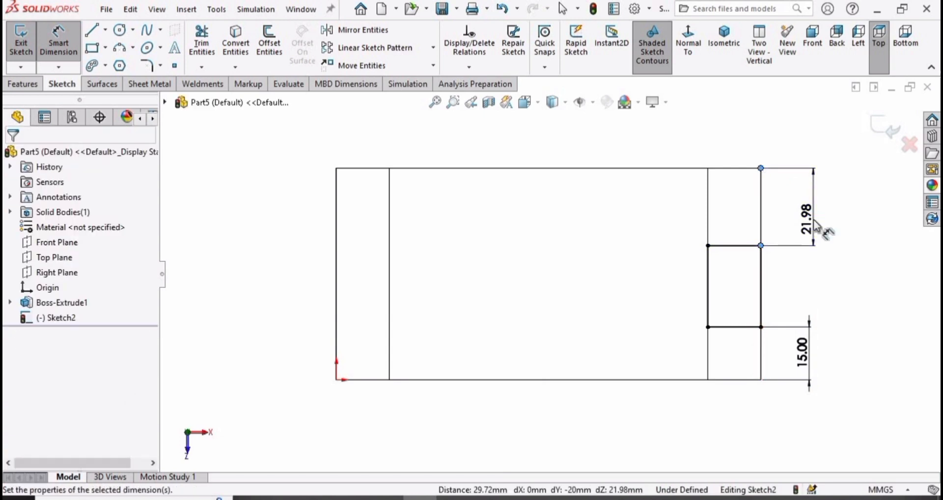
type("15")
key("Return")
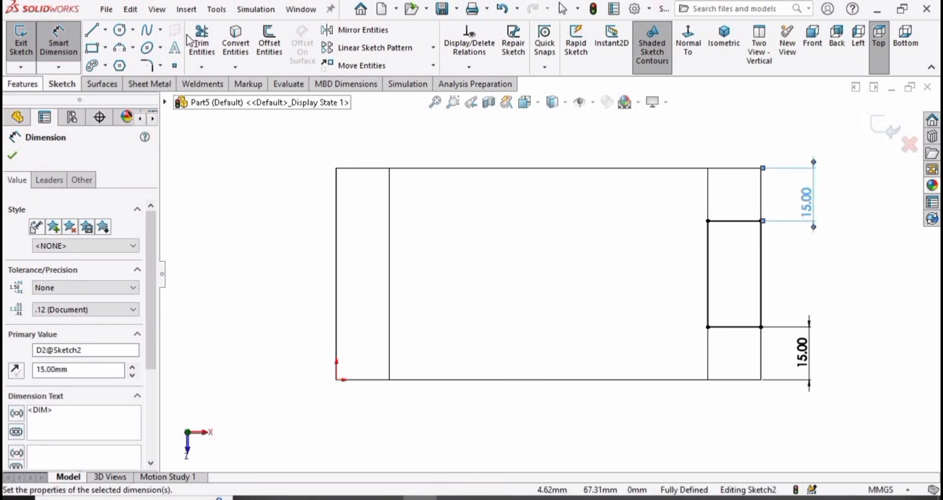
Step: Cut the rectangle upward through the right upright with a 60 mm blind Extruded Cut in the reversed direction
left_click(207, 44)
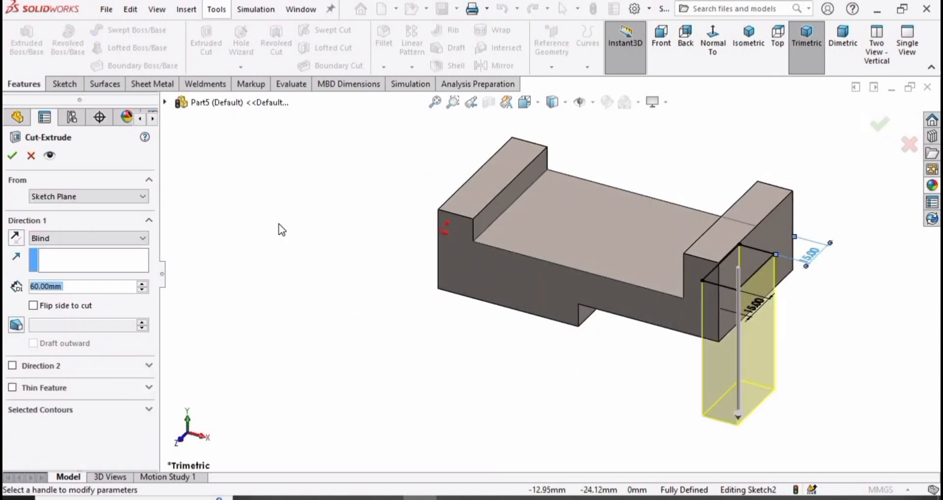
scroll(678, 252, "up", 1)
middle_click_drag(679, 252, 686, 237)
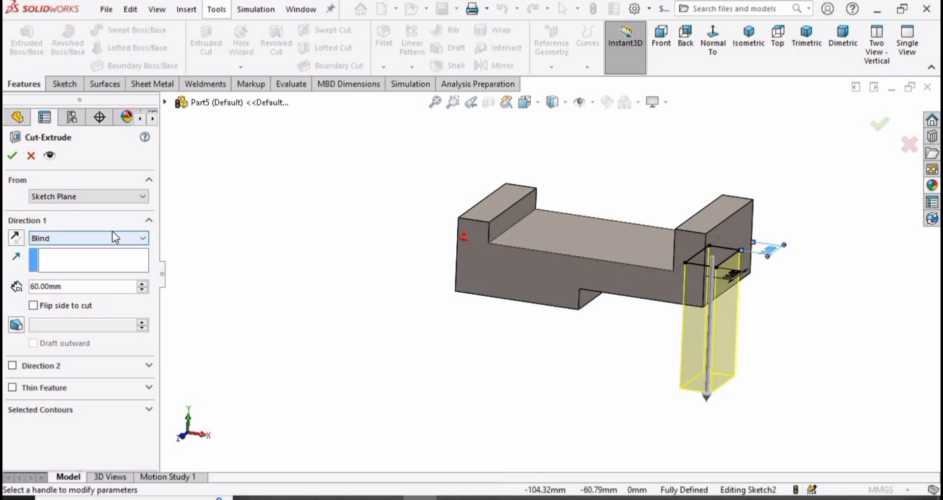
left_click(16, 238)
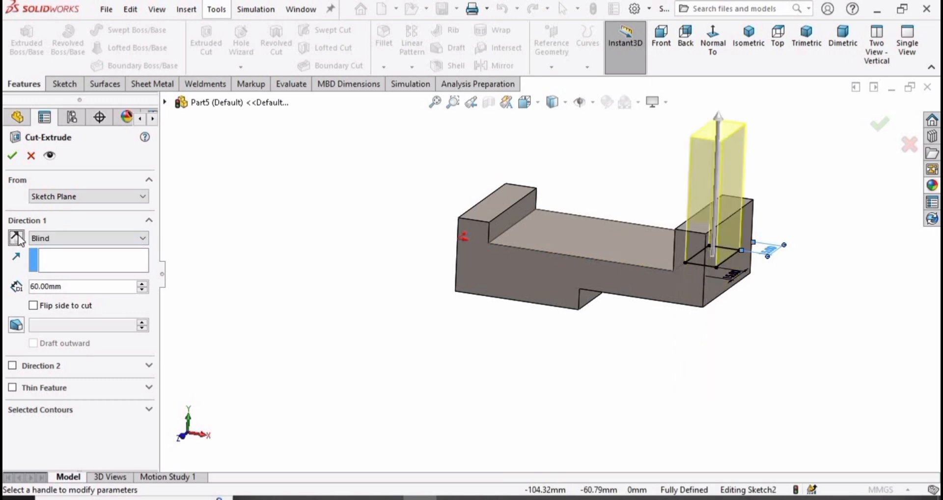
middle_click_drag(563, 329, 576, 305)
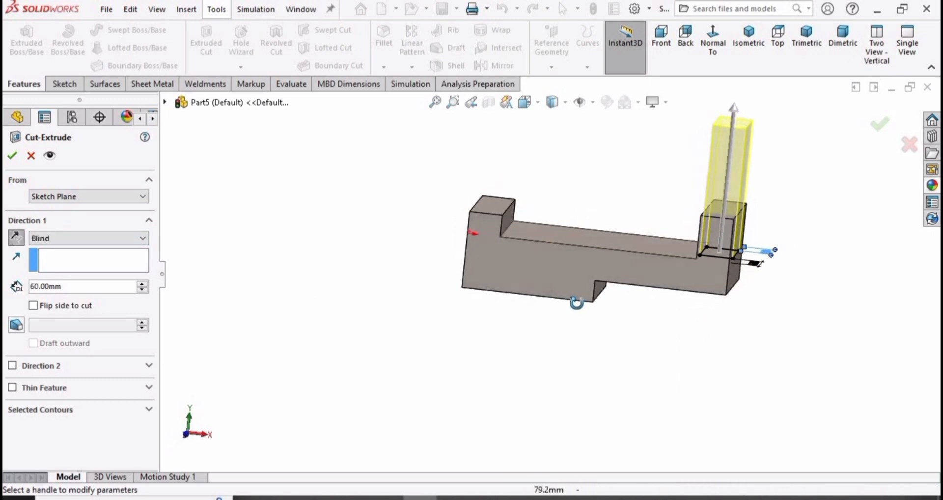
left_click(12, 157)
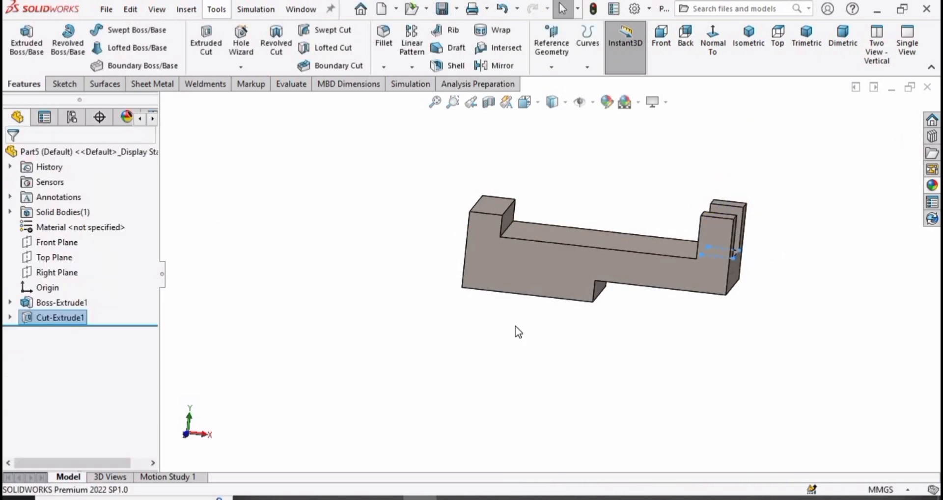
middle_click_drag(515, 327, 658, 288)
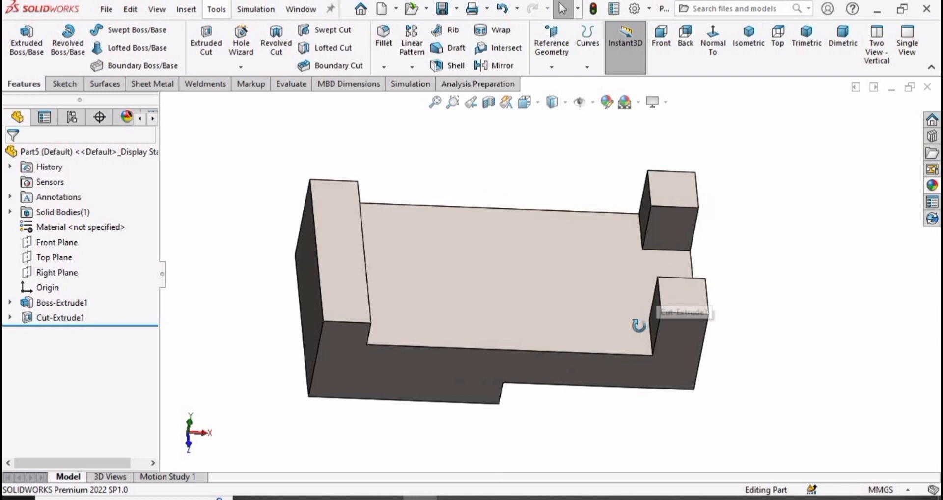
Step: On the recessed upper face, sketch a circle about 15 mm in diameter on the part's horizontal midline, left of centre
middle_click_drag(639, 325, 459, 265)
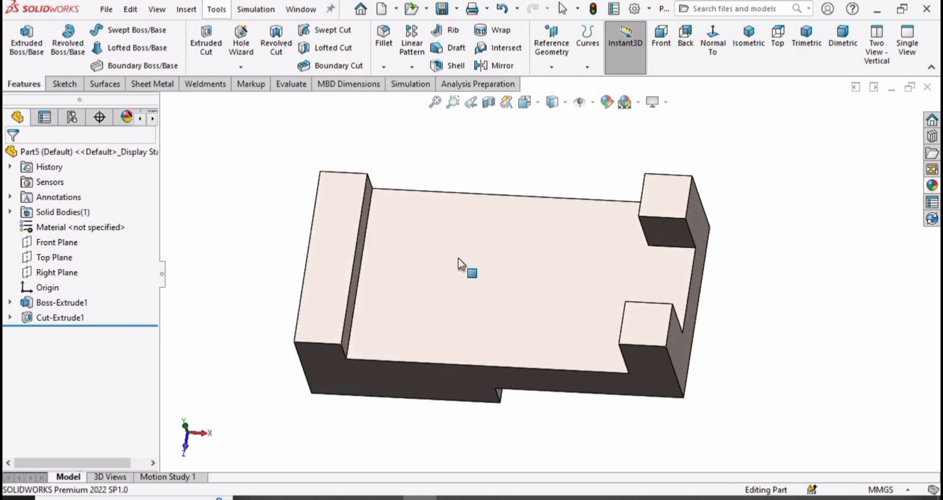
left_click(534, 265)
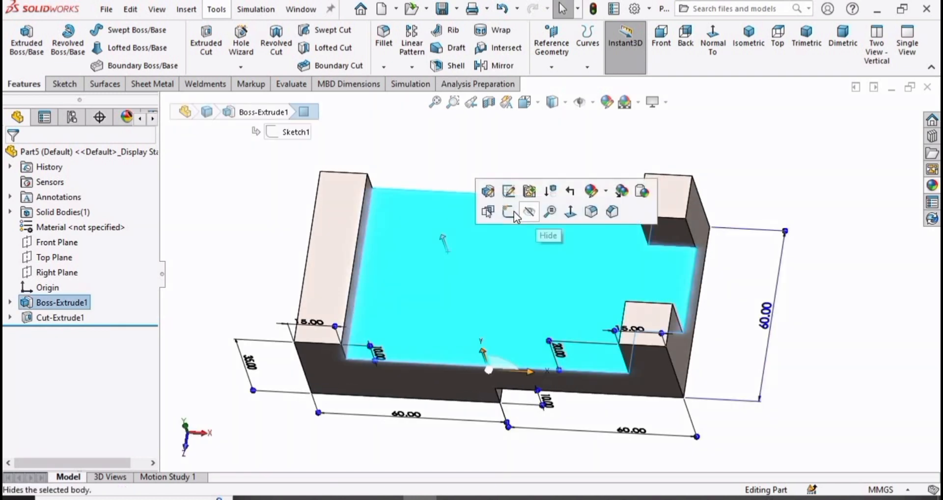
left_click(511, 212)
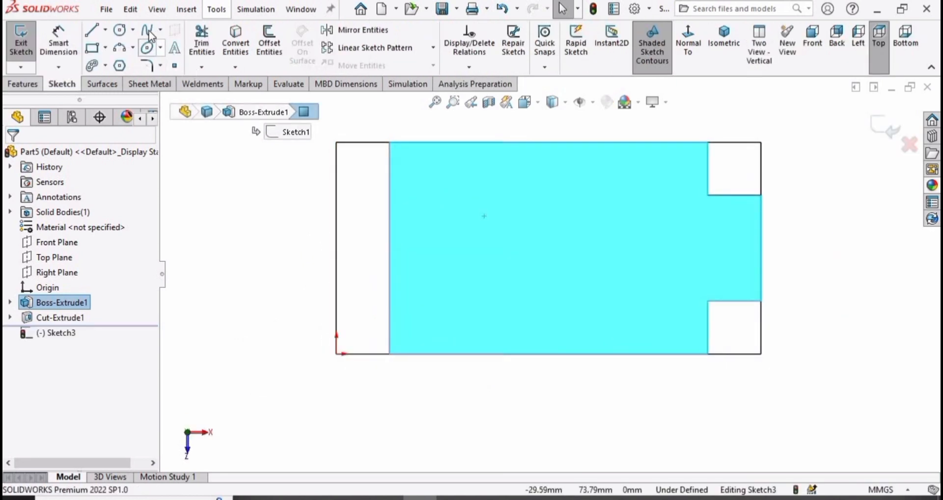
left_click(120, 32)
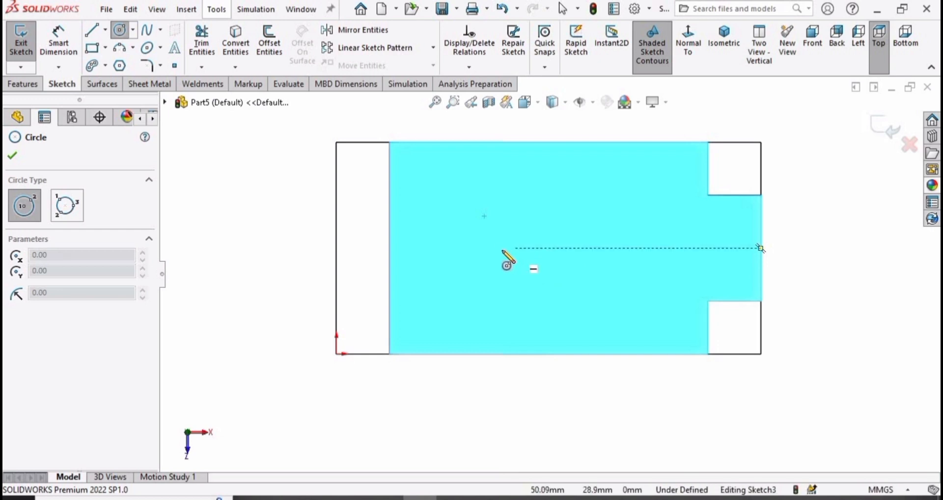
left_click(484, 248)
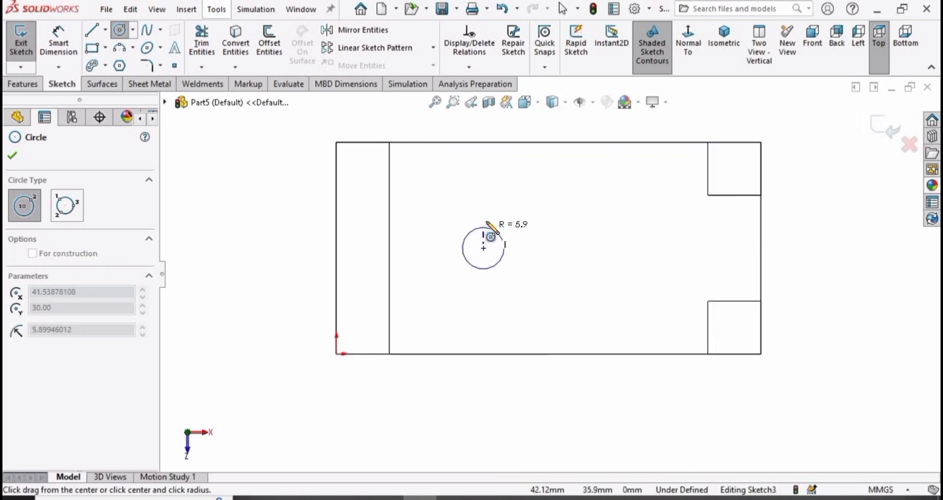
left_click(487, 222)
key("Escape")
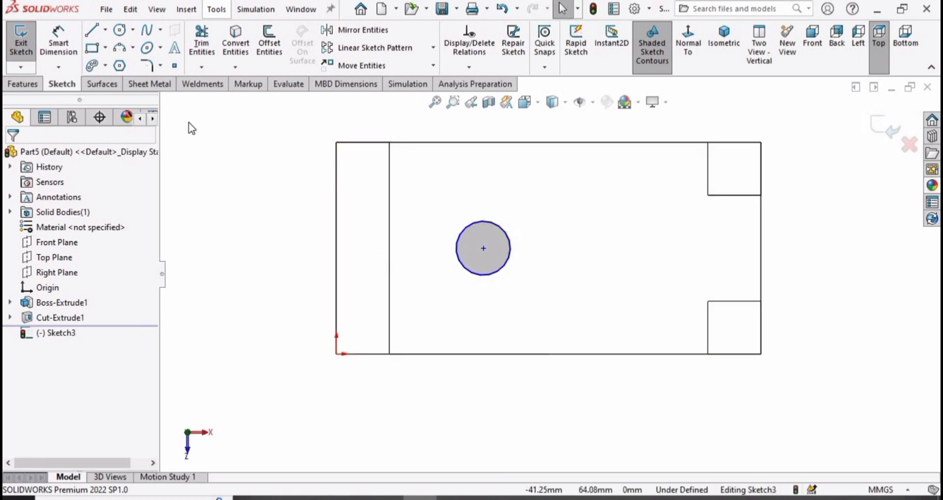
Step: Sketch a second circle about 19 mm in diameter on the same midline, nearer the slotted right upright
left_click(124, 30)
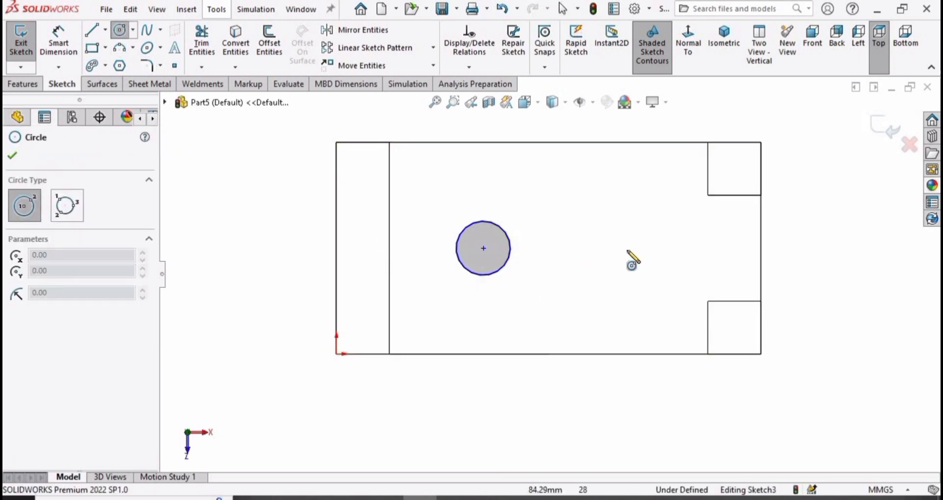
left_click(633, 249)
left_click(629, 214)
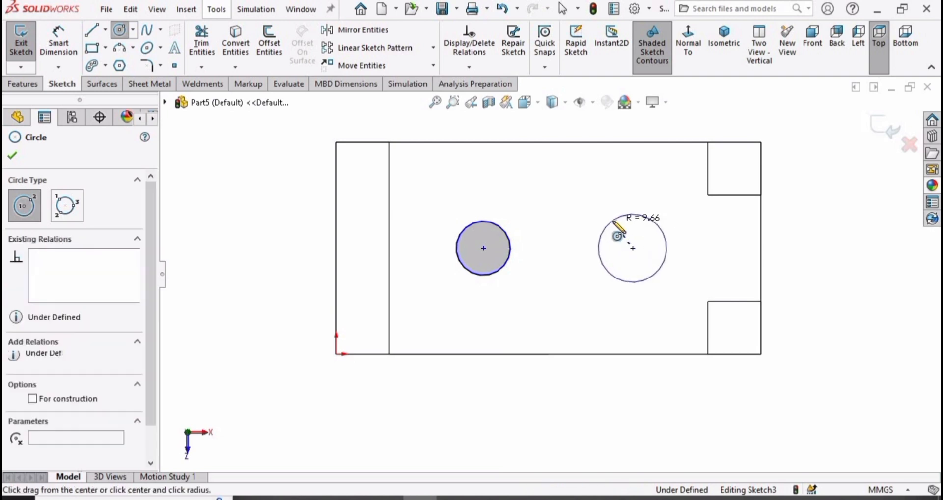
key("Escape")
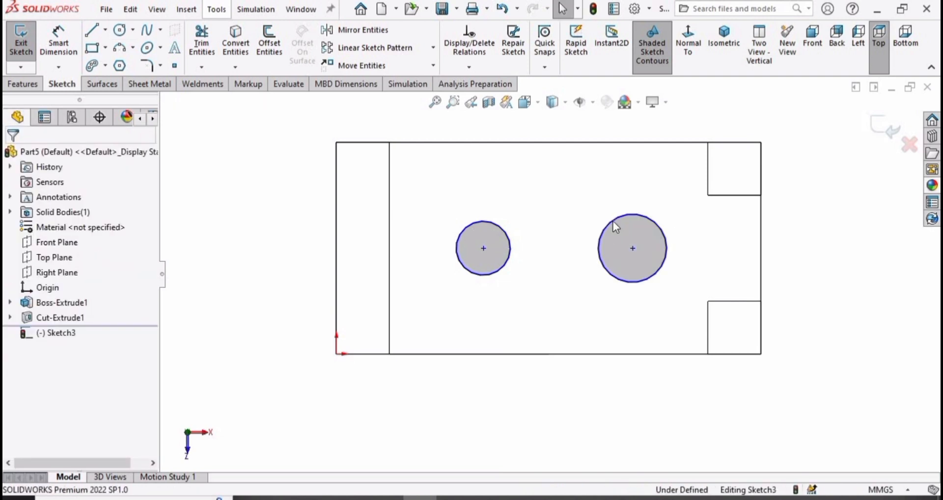
Step: Dimension the diameters of both circles to 30 mm
left_click(59, 42)
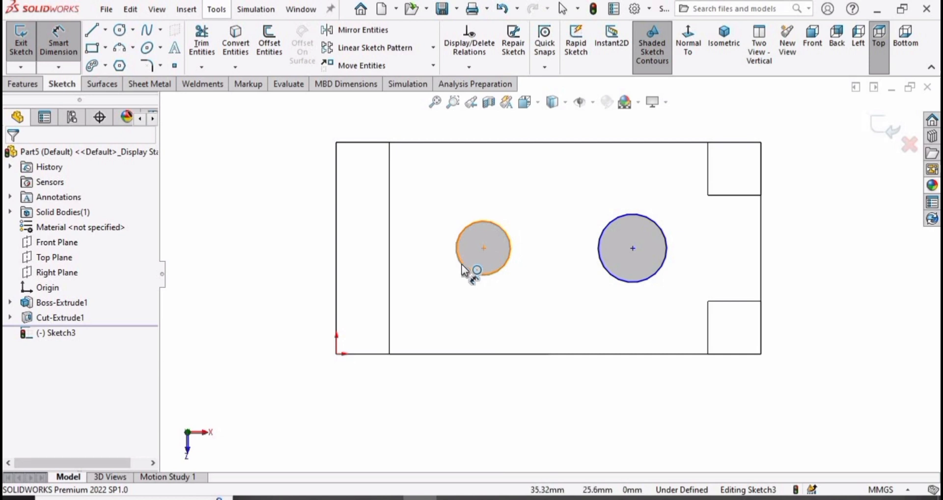
left_click(462, 270)
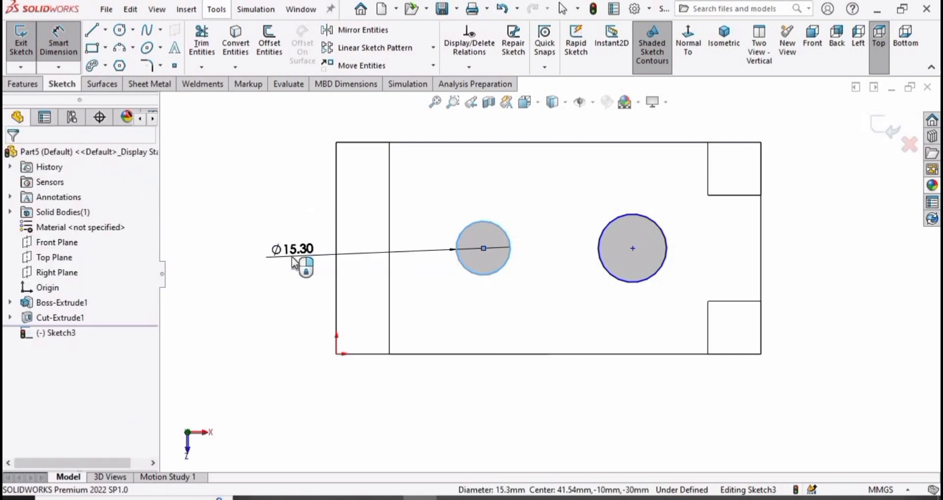
left_click(292, 257)
type("20")
key("Return")
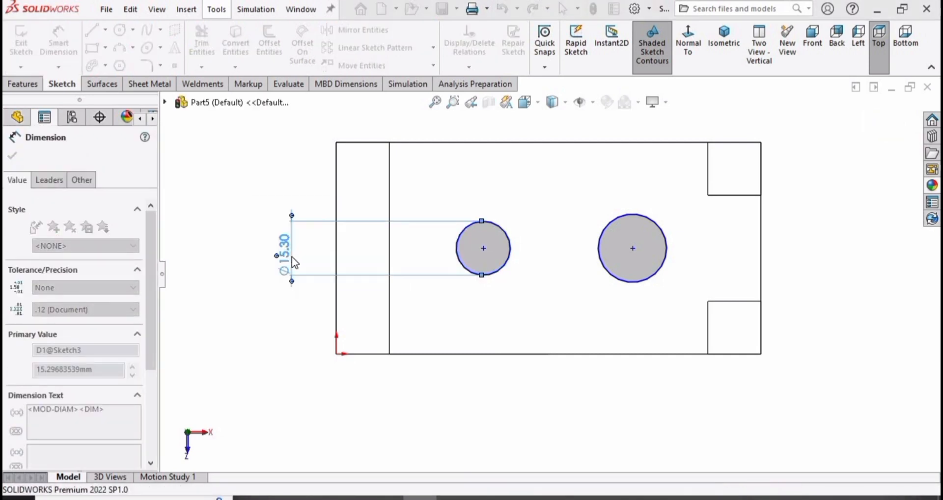
left_click(668, 256)
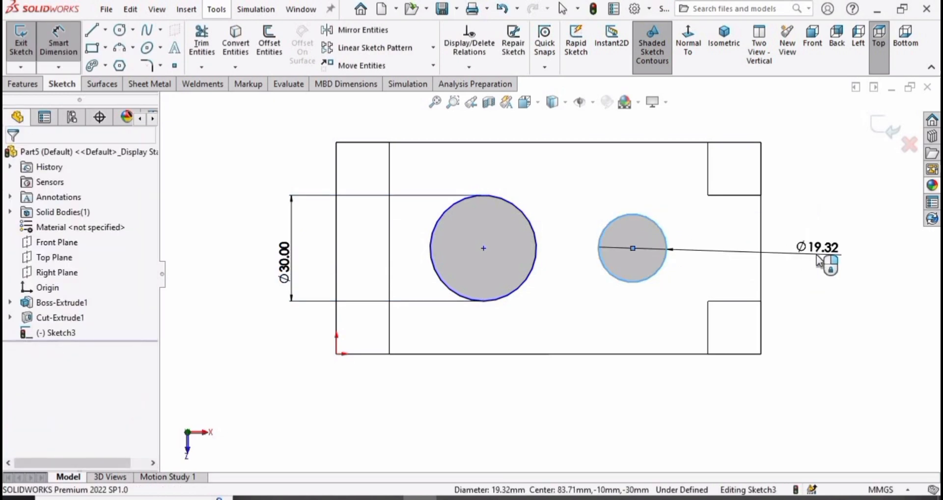
left_click(816, 257)
type("30")
key("Return")
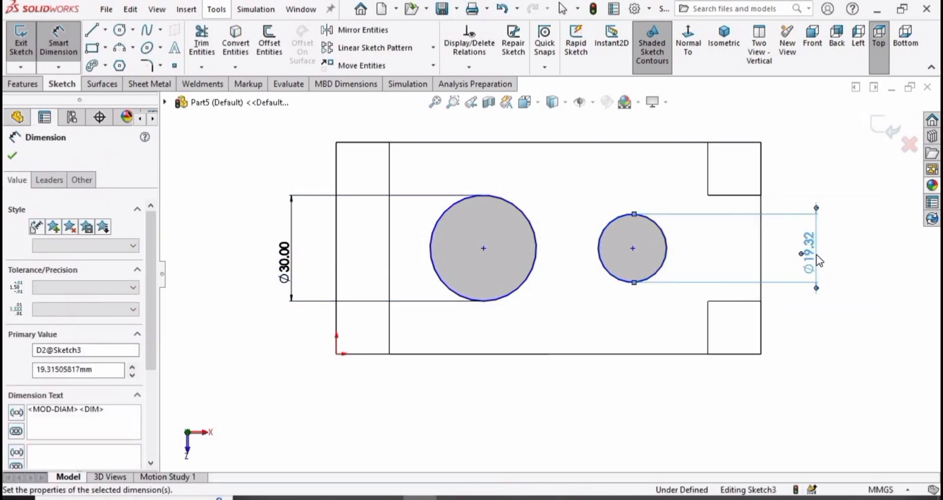
Step: Dimension the centre-to-centre distance between the two circles to 45 mm
left_click(483, 248)
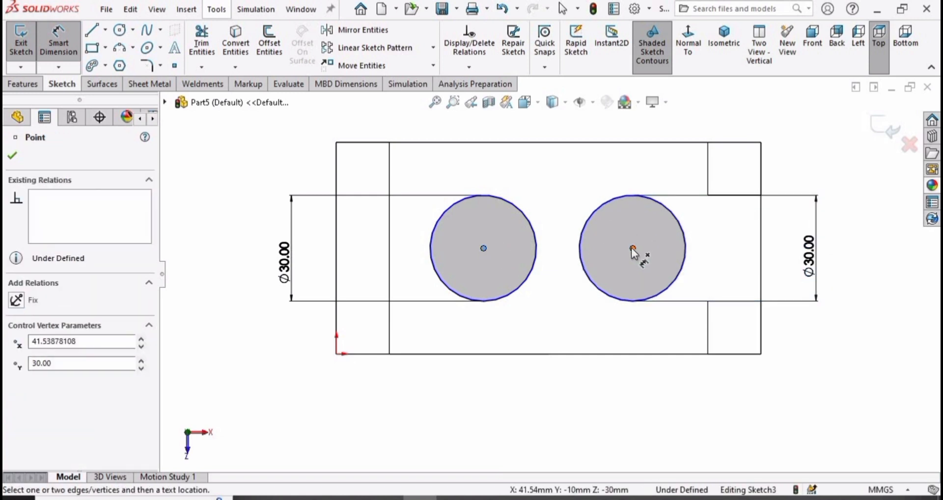
left_click(633, 249)
key("z")
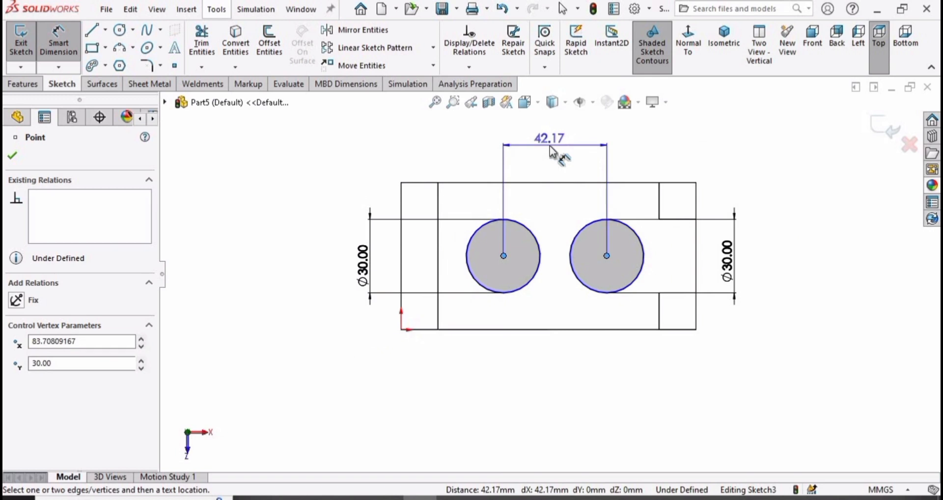
left_click(551, 147)
type("45")
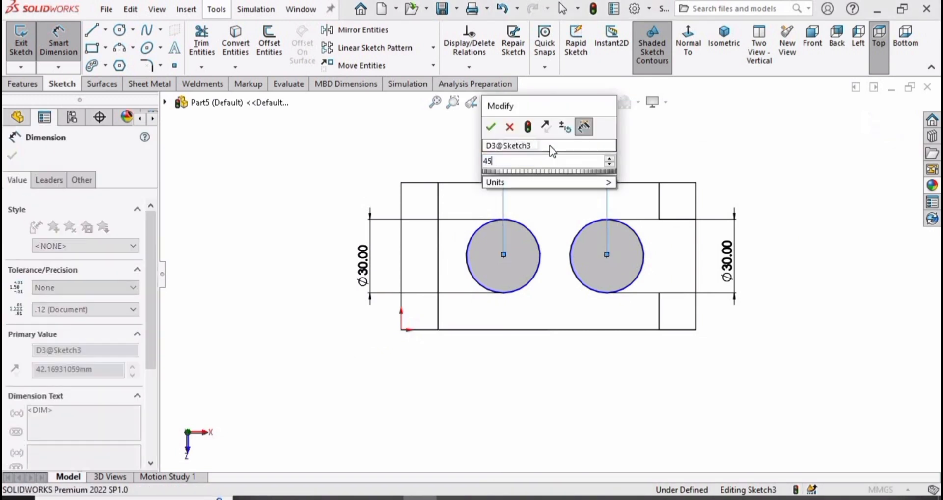
key("Return")
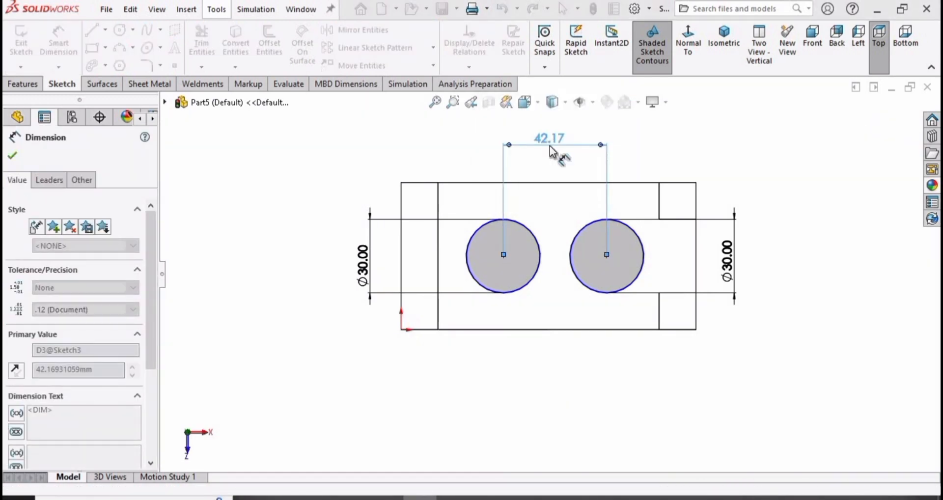
Step: Set the diameters of both circles to 20 mm
left_click(356, 261)
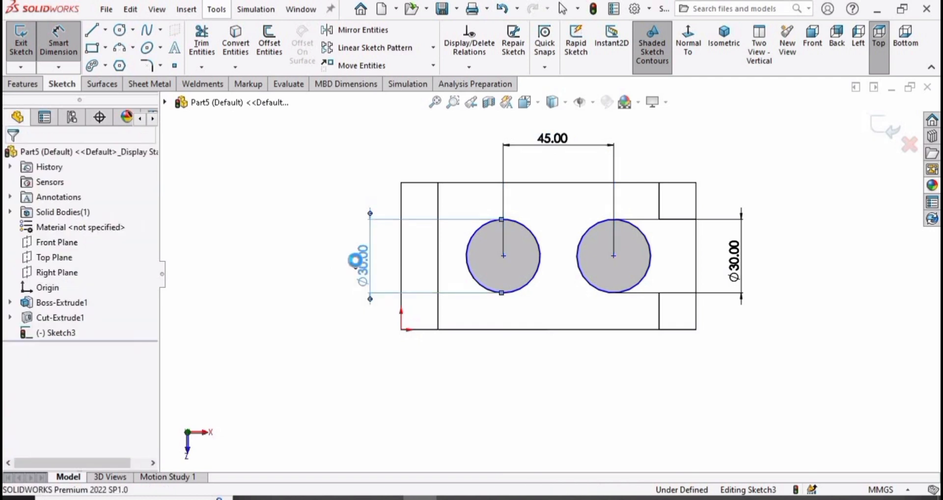
type("20")
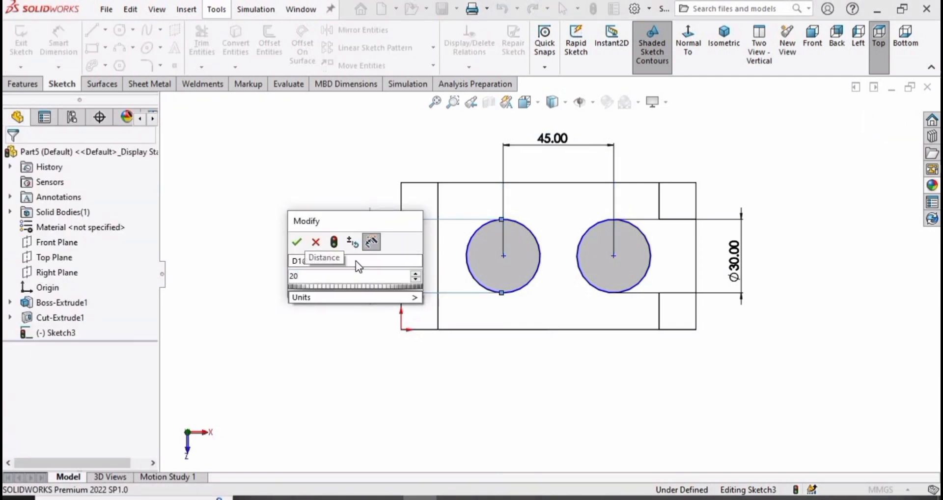
key("Escape")
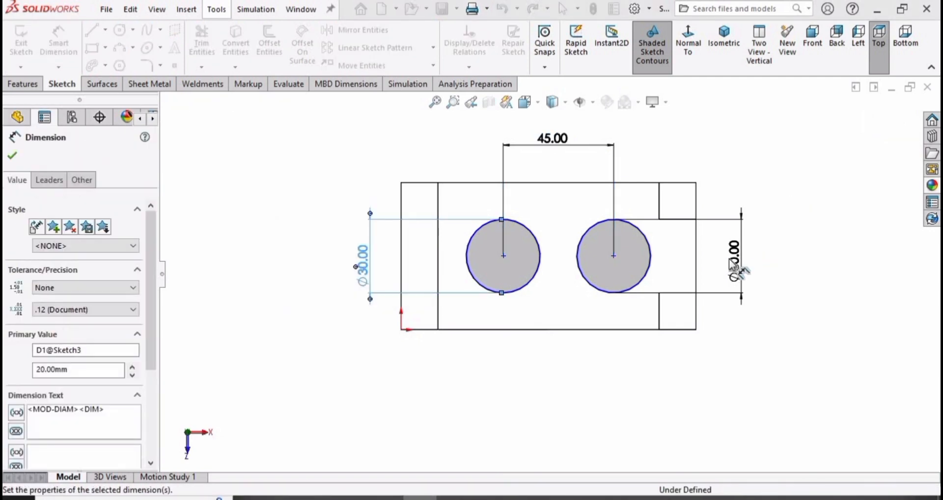
left_click(734, 267)
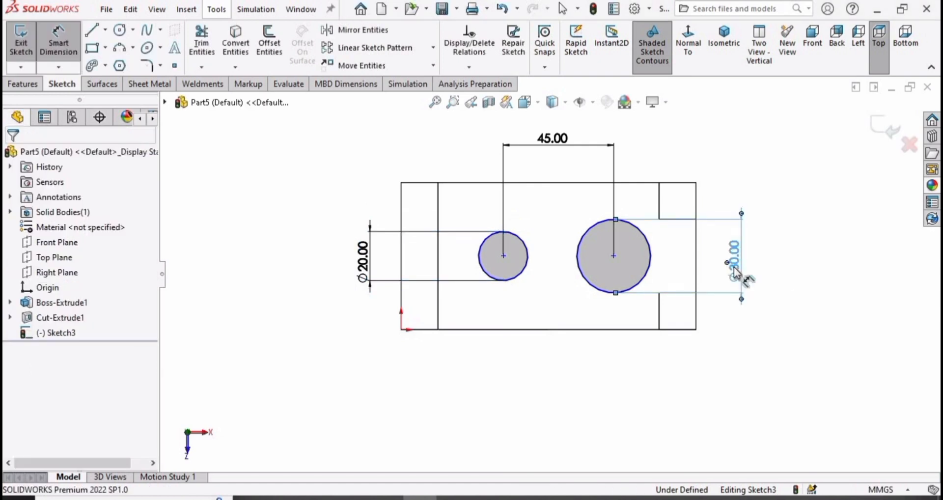
type("20")
key("Return")
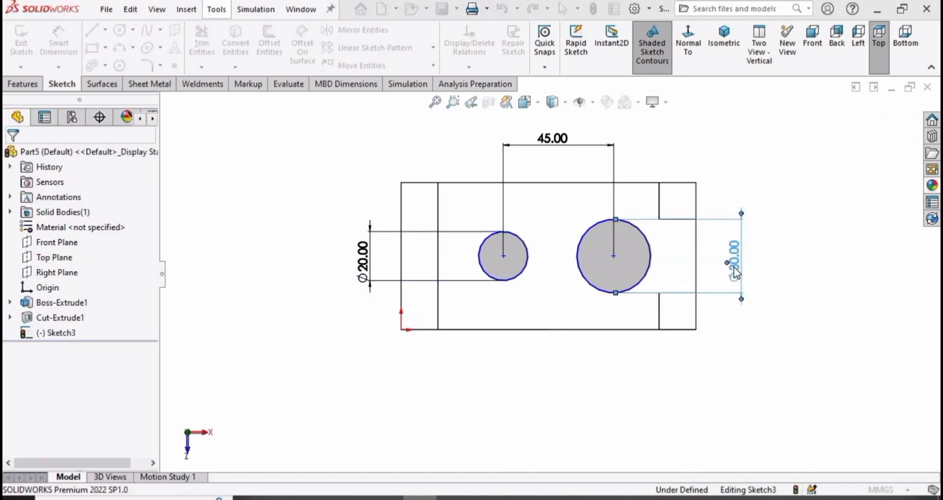
Step: Dimension the distance from the left circle's centre to the part's front long edge, keeping the proposed value
left_click(462, 330)
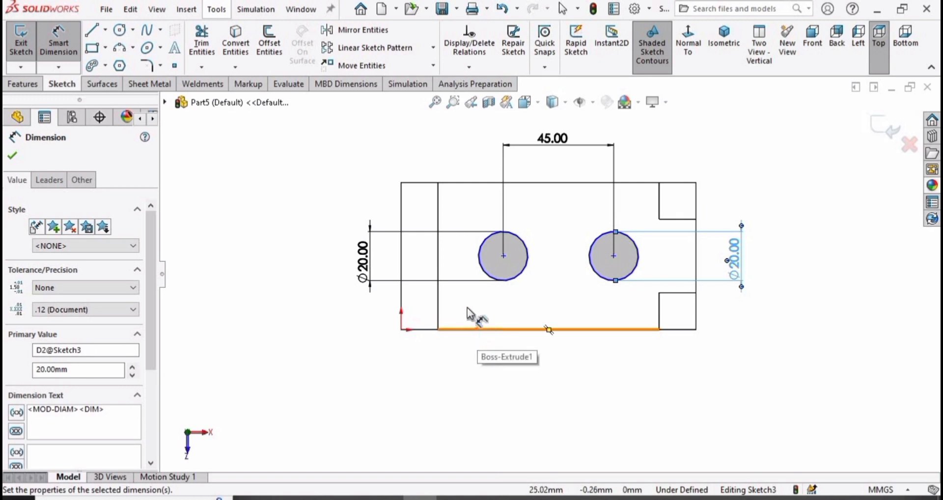
left_click(504, 255)
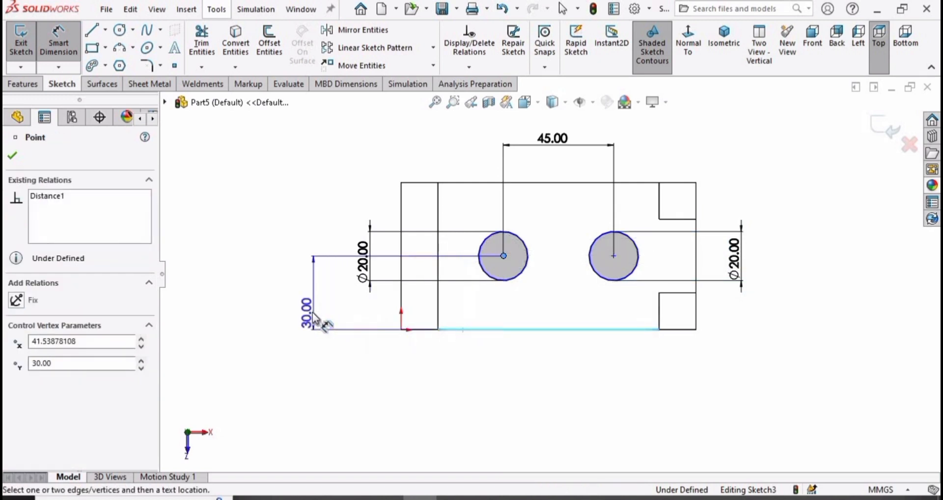
left_click(294, 300)
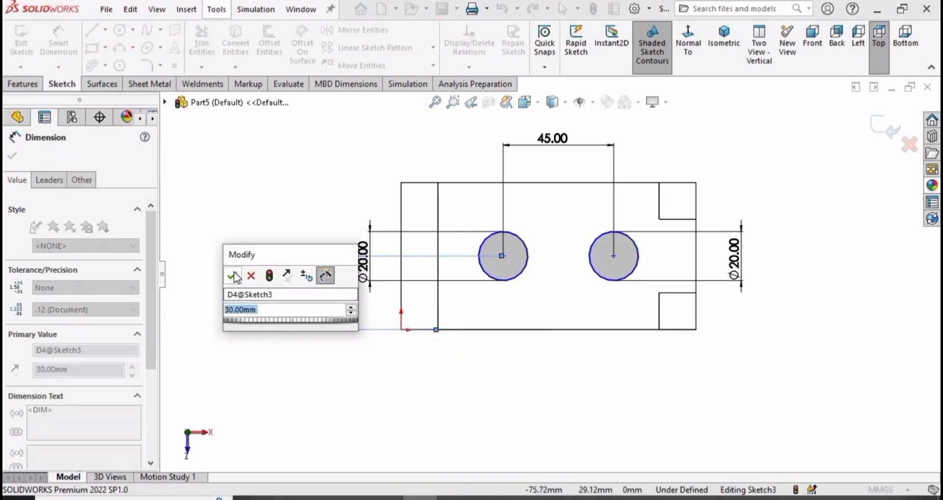
key("Return")
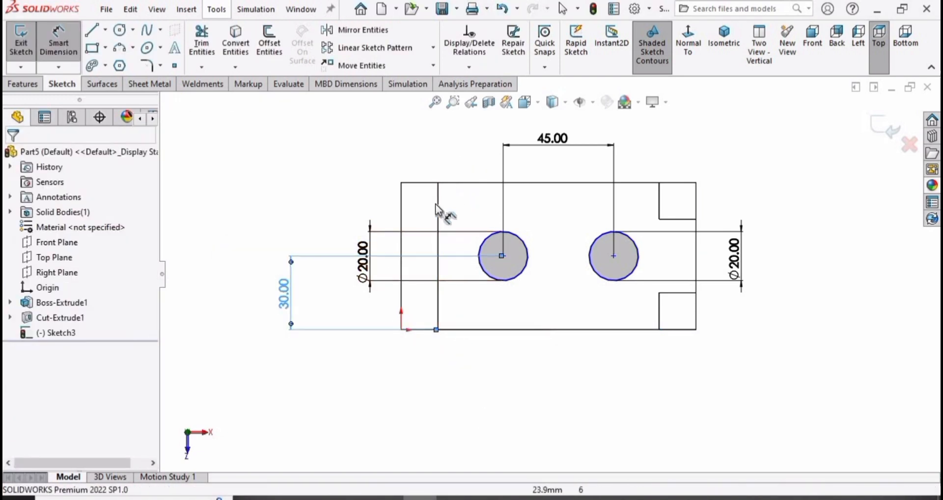
Step: Dimension the distance from the left upright's inner edge to the left circle's centre to 20 mm
left_click(438, 216)
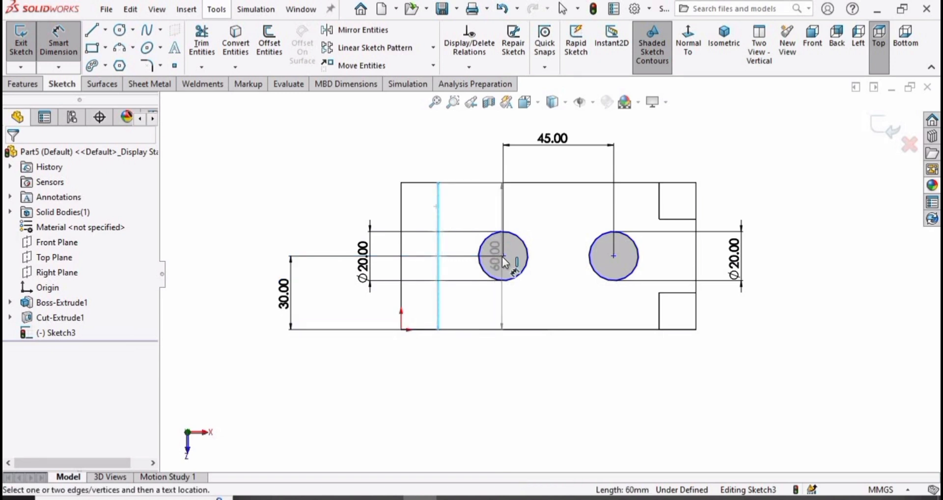
left_click(503, 256)
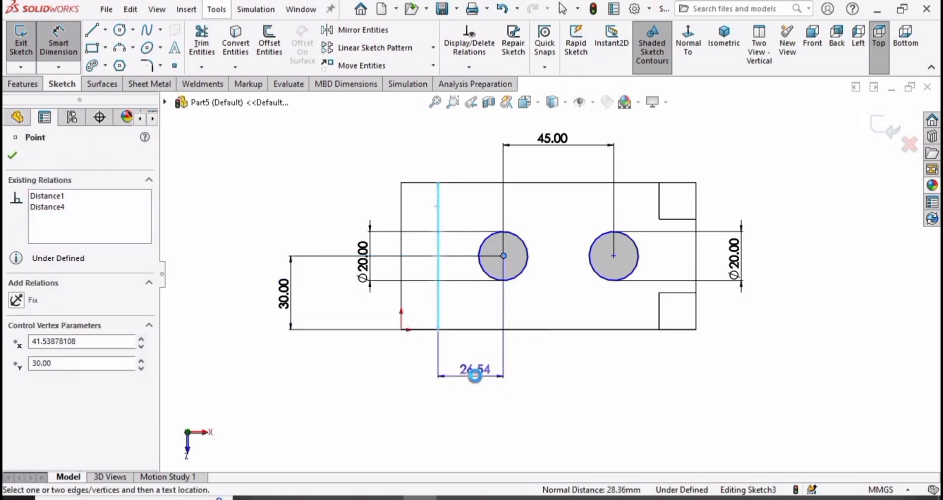
left_click(474, 378)
type("20")
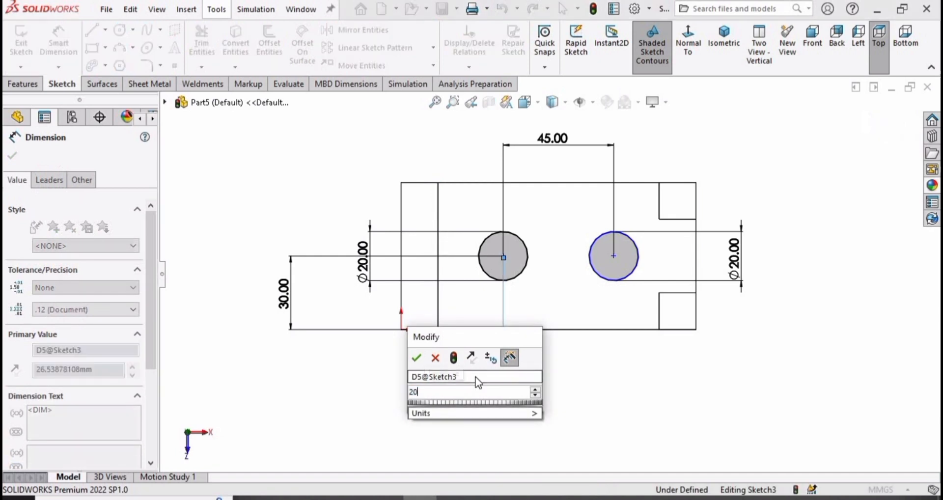
key("Return")
left_click(635, 291)
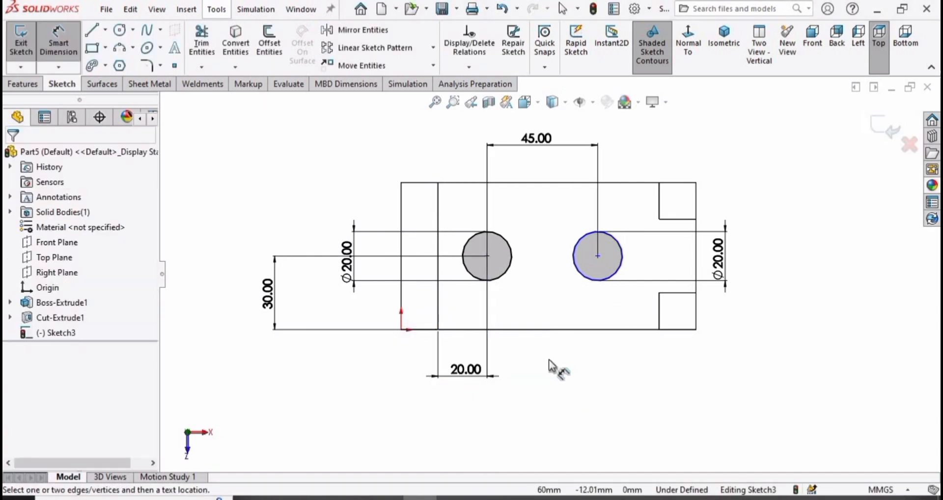
Step: Cut both circles through the base with an Extruded Cut using the Through All end condition
middle_click_drag(558, 368, 547, 276)
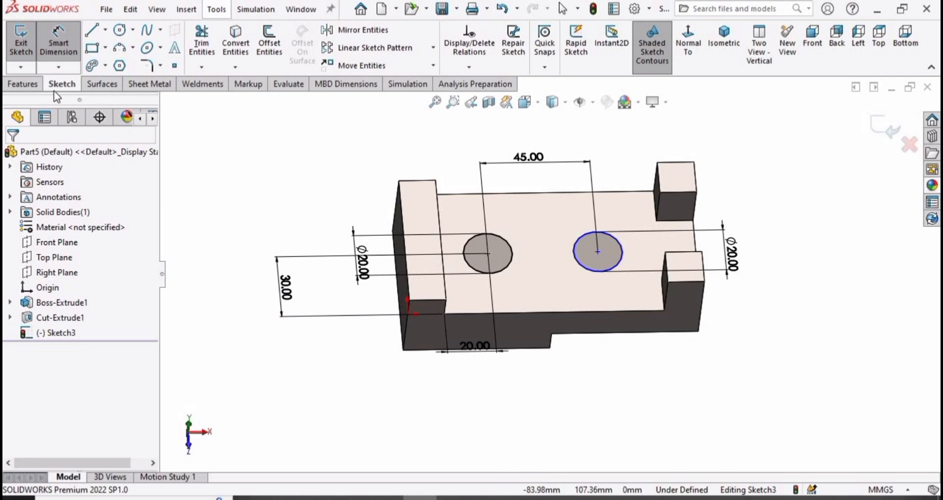
left_click(14, 85)
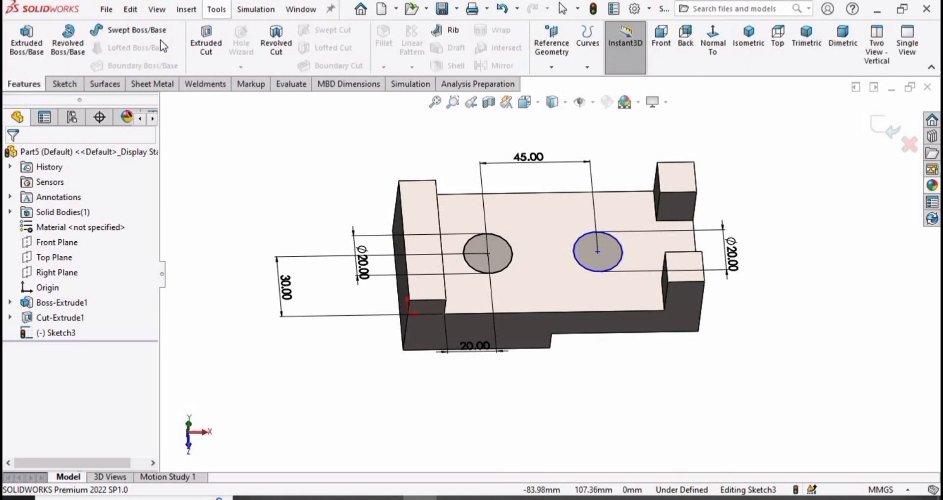
left_click(195, 39)
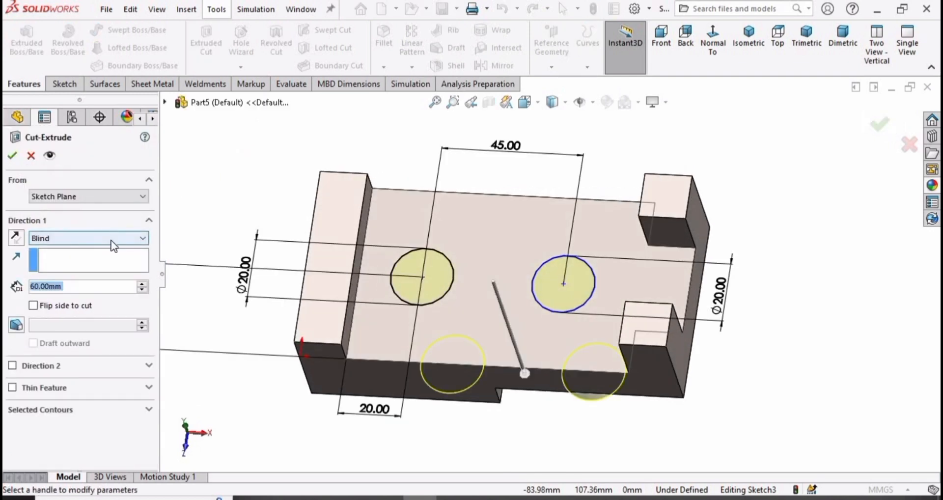
left_click(115, 238)
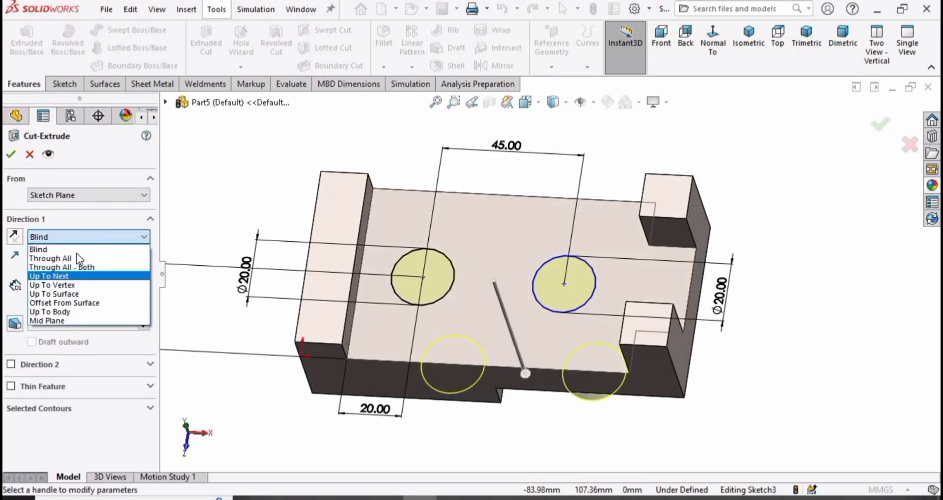
left_click(62, 257)
middle_click_drag(484, 364, 475, 285)
left_click(11, 155)
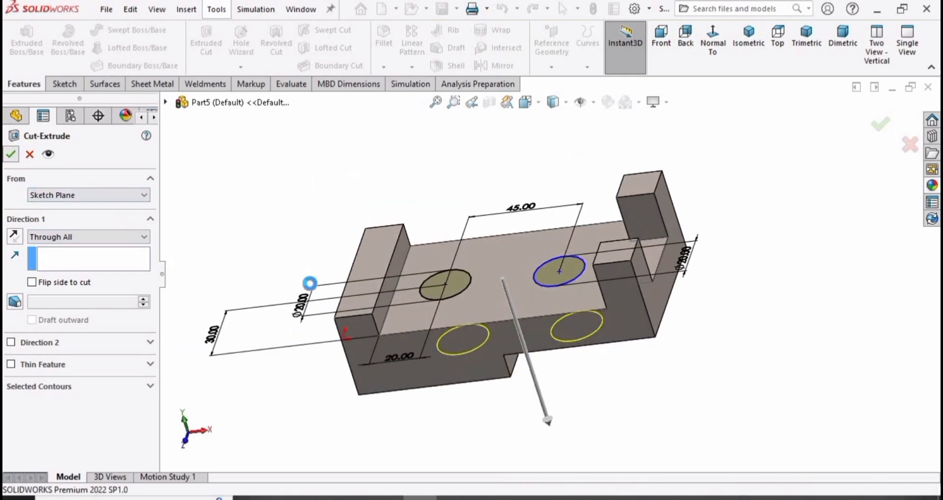
Step: Apply the polished nickel appearance to the selected two-hole cut and display the part in isometric view
middle_click_drag(310, 350, 322, 442)
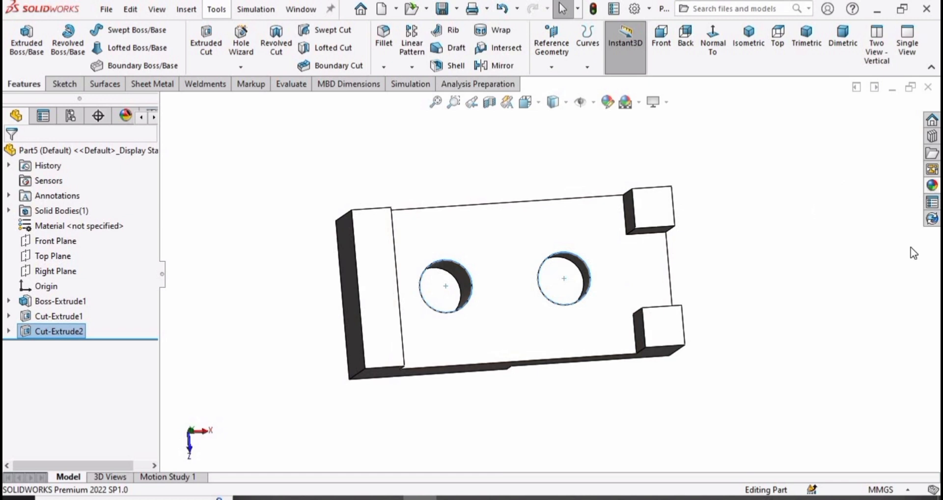
left_click(932, 185)
scroll(737, 364, "up", 1)
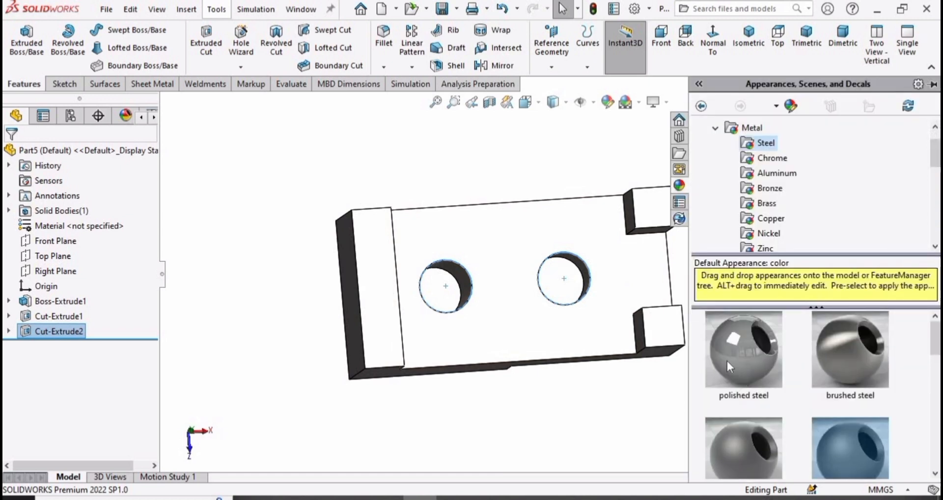
left_click(769, 234)
left_click(743, 350)
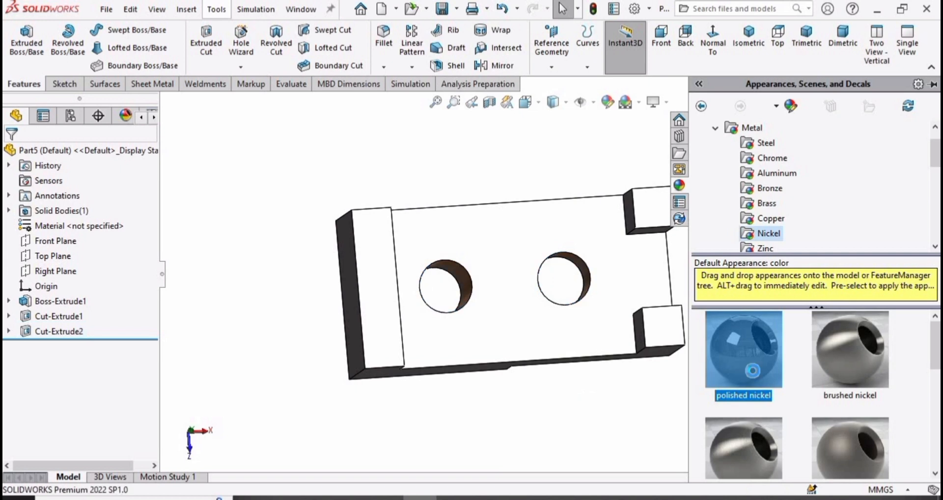
middle_click_drag(531, 394, 724, 141)
left_click(747, 43)
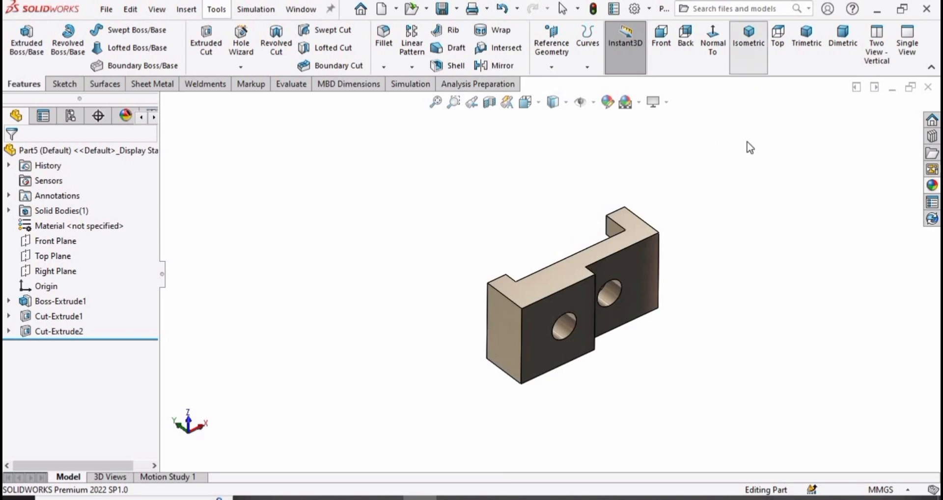